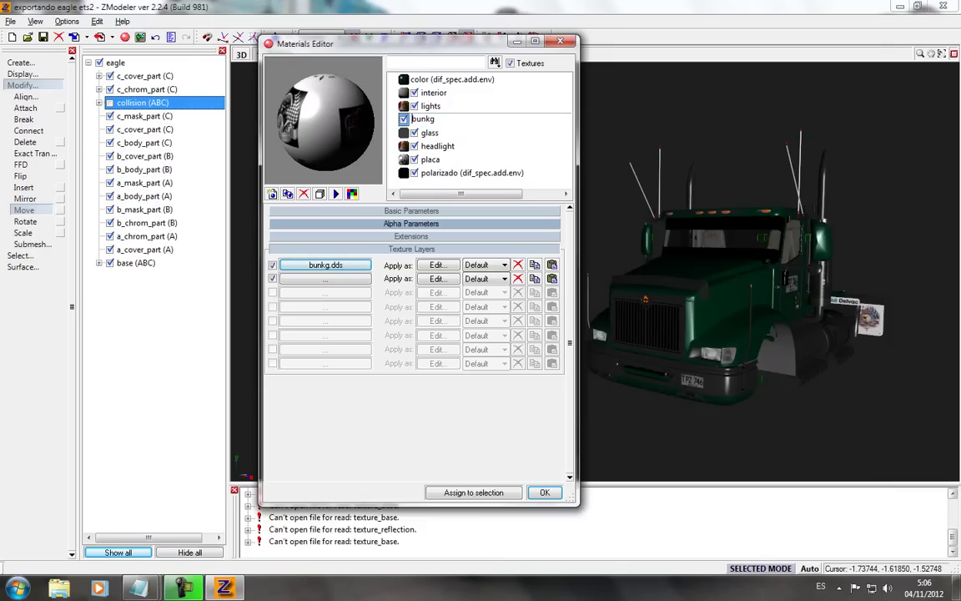
# Append (dif_spec) to the names of the bunkg, lights, interior, headlight and placa materials.
pyautogui.click(411, 106)
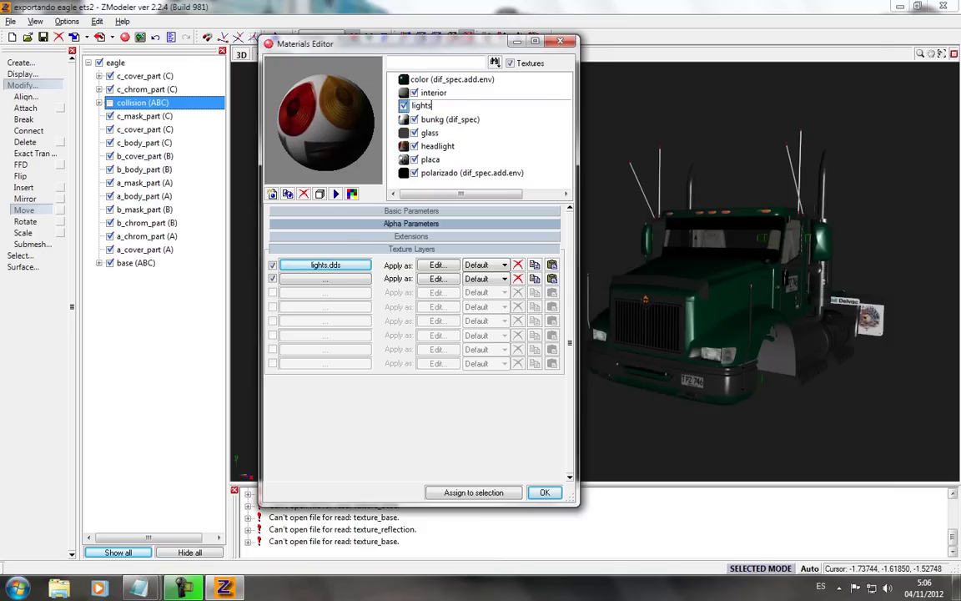
pyautogui.click(434, 93)
pyautogui.click(434, 92)
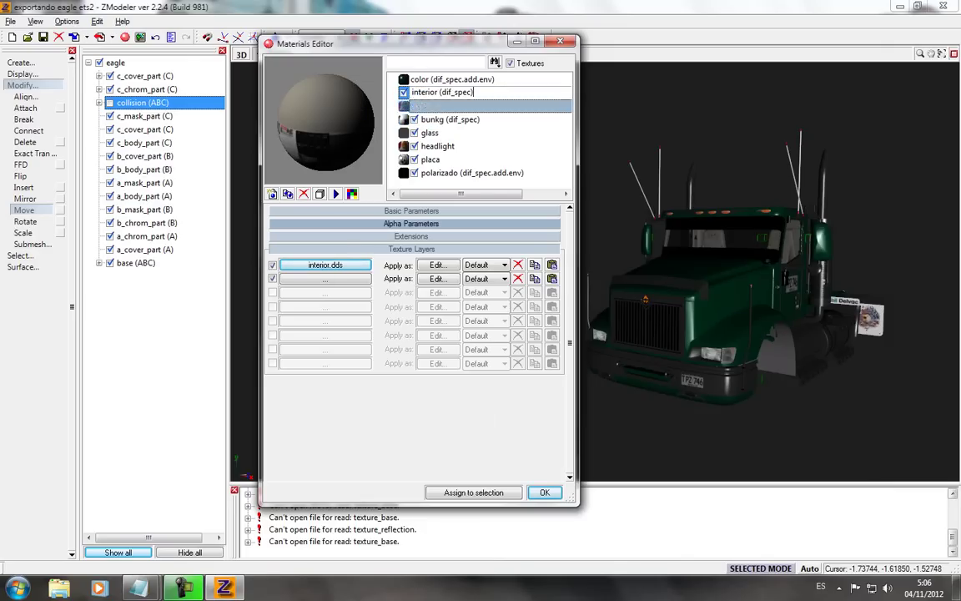
pyautogui.click(430, 133)
pyautogui.click(437, 146)
pyautogui.click(437, 146)
pyautogui.write('(dif_spec)')
pyautogui.click(429, 159)
pyautogui.click(430, 159)
pyautogui.press('End')
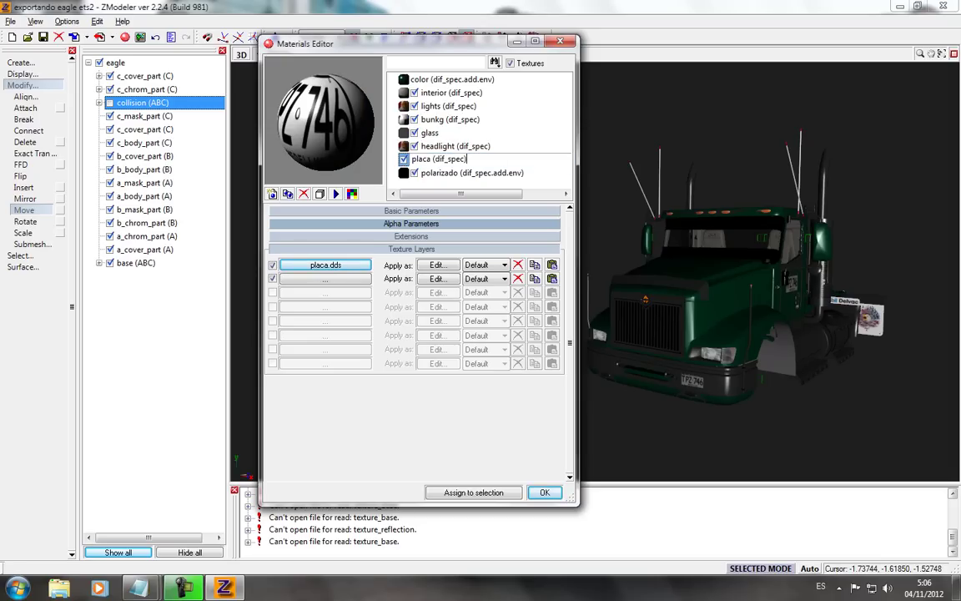
# Copy (none_spec.add.env.tintadd) from the glass line in the mats geramn notes and append it to the glass material's name in ZModeler.
pyautogui.click(139, 588)
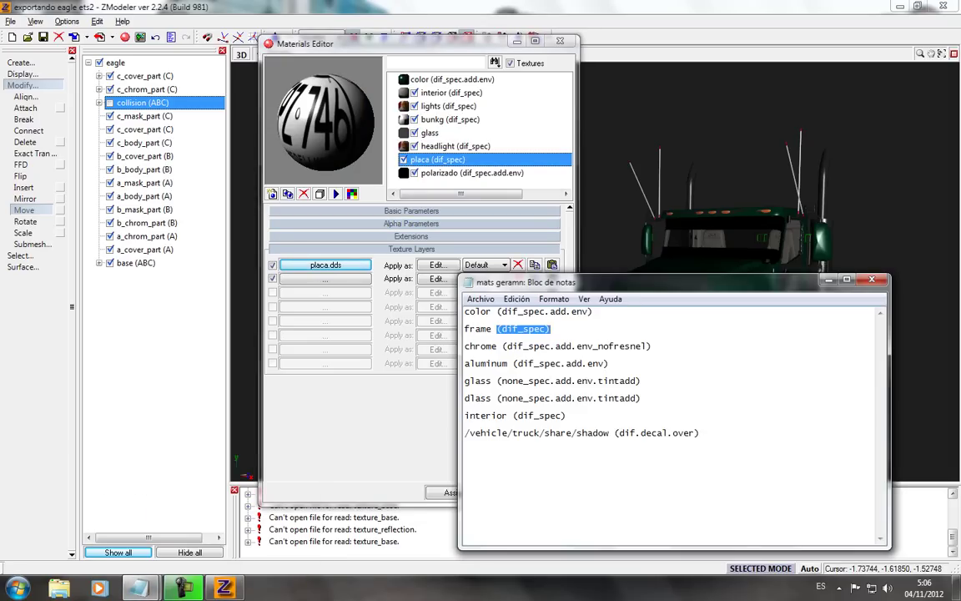
pyautogui.click(610, 364)
pyautogui.moveTo(465, 381); pyautogui.dragTo(583, 381)
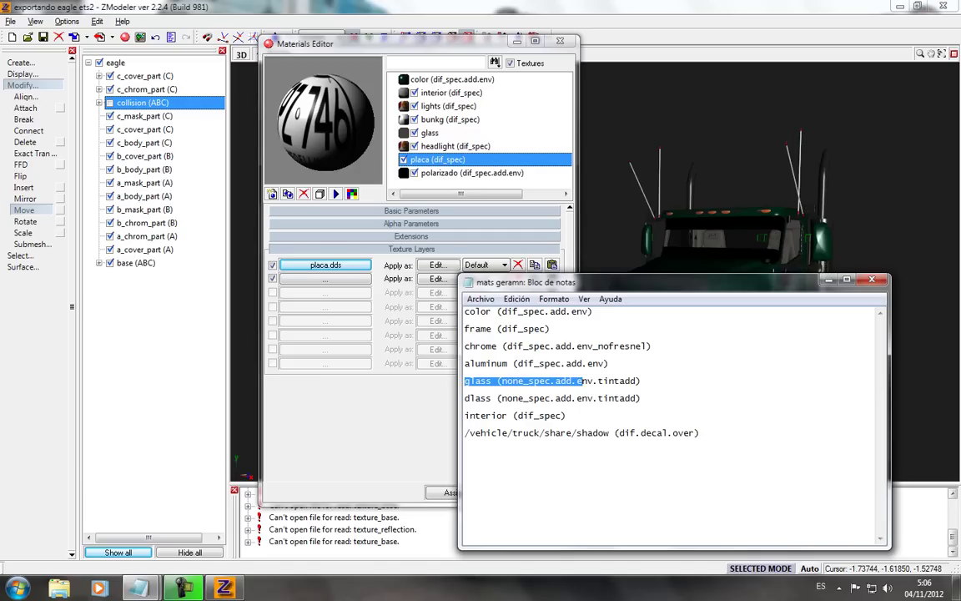
pyautogui.click(641, 380)
pyautogui.moveTo(640, 381); pyautogui.dragTo(582, 380)
pyautogui.click(464, 381)
pyautogui.moveTo(497, 381); pyautogui.dragTo(641, 381)
pyautogui.hotkey('ctrl', 'c')
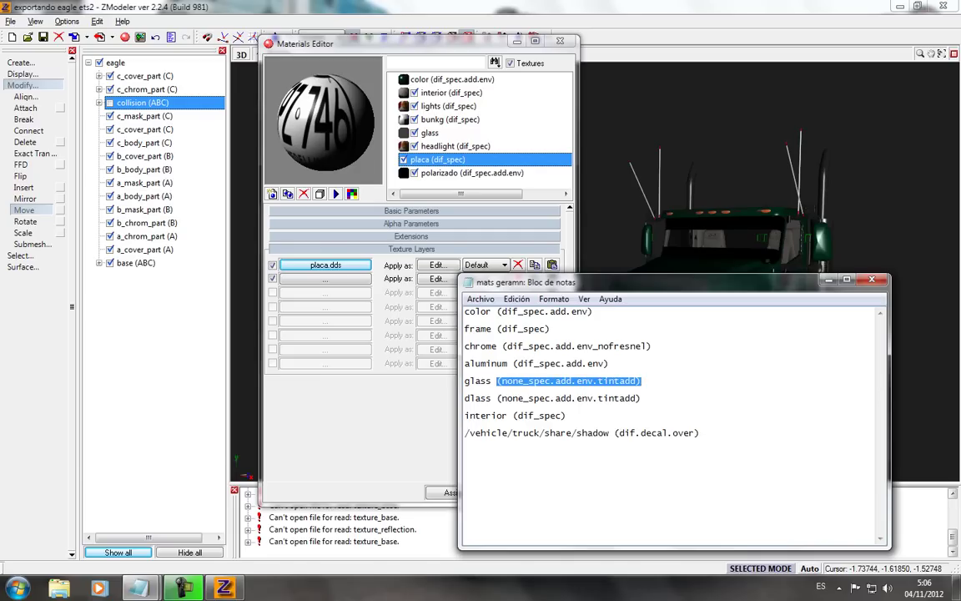
pyautogui.click(430, 132)
pyautogui.click(430, 133)
pyautogui.hotkey('ctrl', 'v')
# Check the placa, polarizado, bunkg and color materials, and close the Materials Editor.
pyautogui.click(448, 159)
pyautogui.click(462, 172)
pyautogui.click(442, 119)
pyautogui.click(452, 79)
pyautogui.click(461, 173)
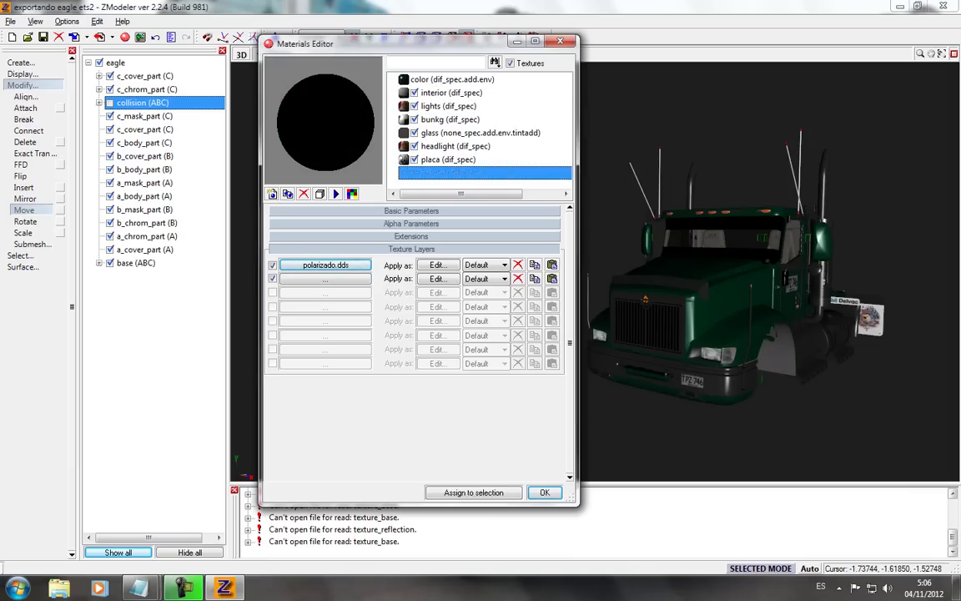
pyautogui.click(543, 492)
# Hide the message log below the viewport.
pyautogui.moveTo(734, 292); pyautogui.dragTo(542, 327)
pyautogui.click(234, 490)
pyautogui.scroll(1, 542, 327)
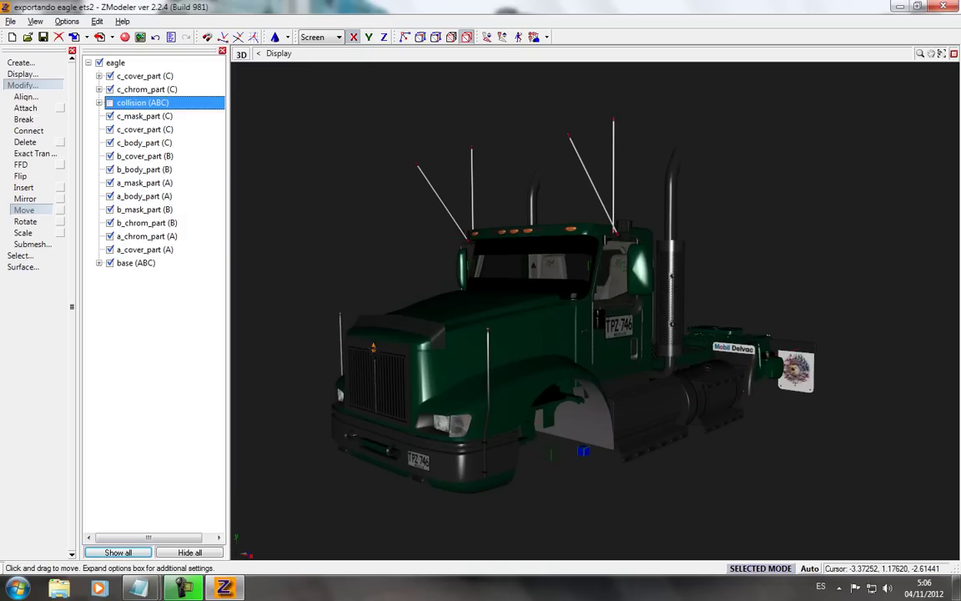
# Replace the text of the untitled Notepad note with "A EXPORTAR A LA BASE EAGLE" and return to ZModeler.
pyautogui.moveTo(138, 588)
pyautogui.click(86, 513)
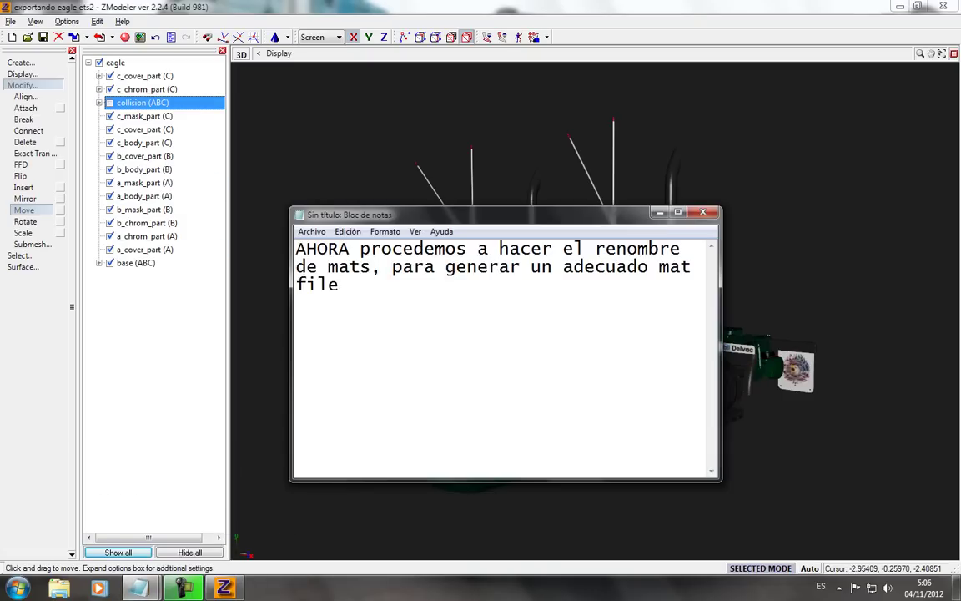
pyautogui.hotkey('ctrl', 'a')
pyautogui.write('A EXPO')
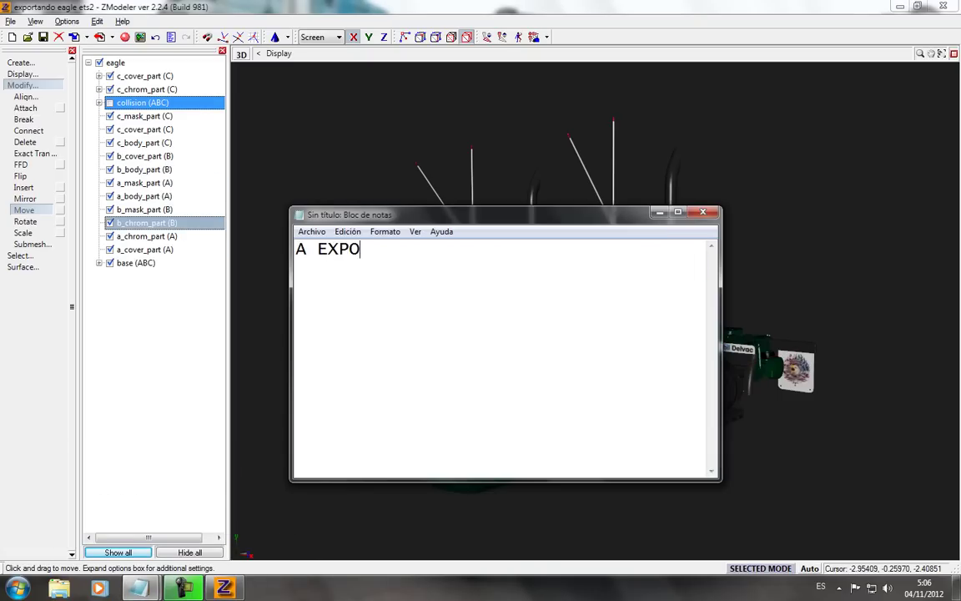
pyautogui.write('RTAR A LA BASE EAGLE')
pyautogui.click(345, 159)
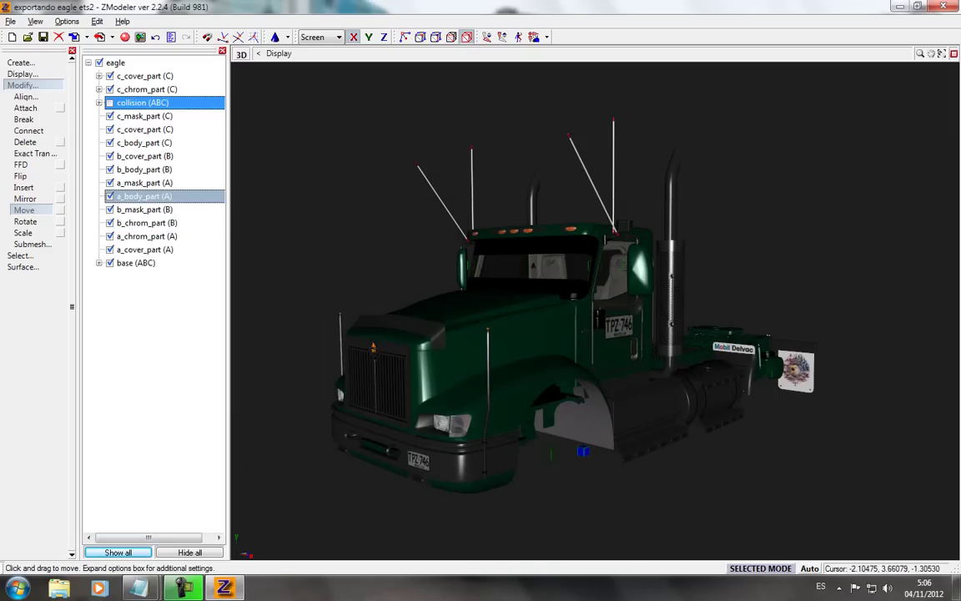
# Export the truck as an 18 Wheels of Steel PMG named eagle into the eagle folder with Save Thumbnail enabled, and close the mats geramn notes.
pyautogui.click(98, 37)
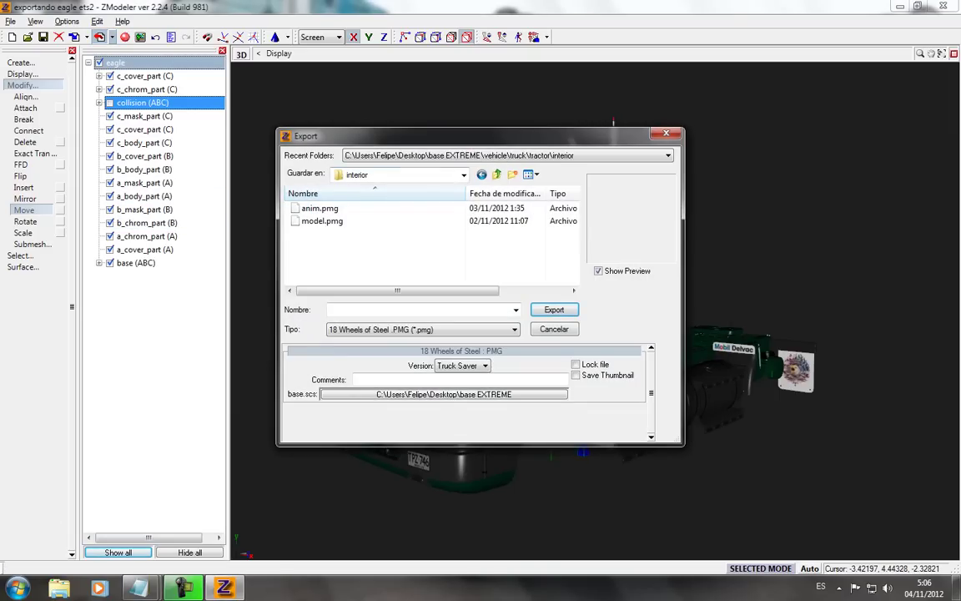
pyautogui.click(497, 174)
pyautogui.click(497, 175)
pyautogui.click(312, 233)
pyautogui.press('Return')
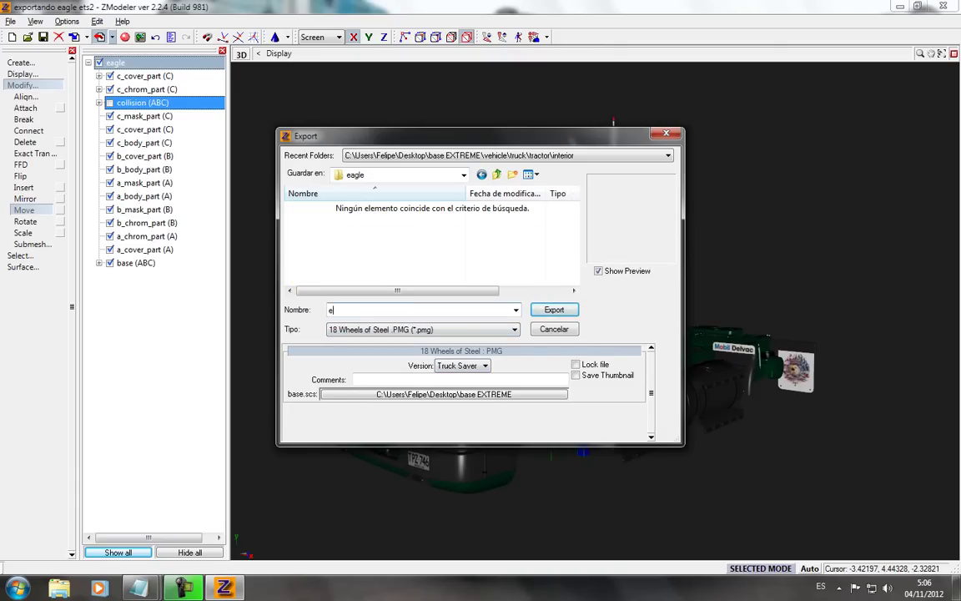
pyautogui.click(575, 376)
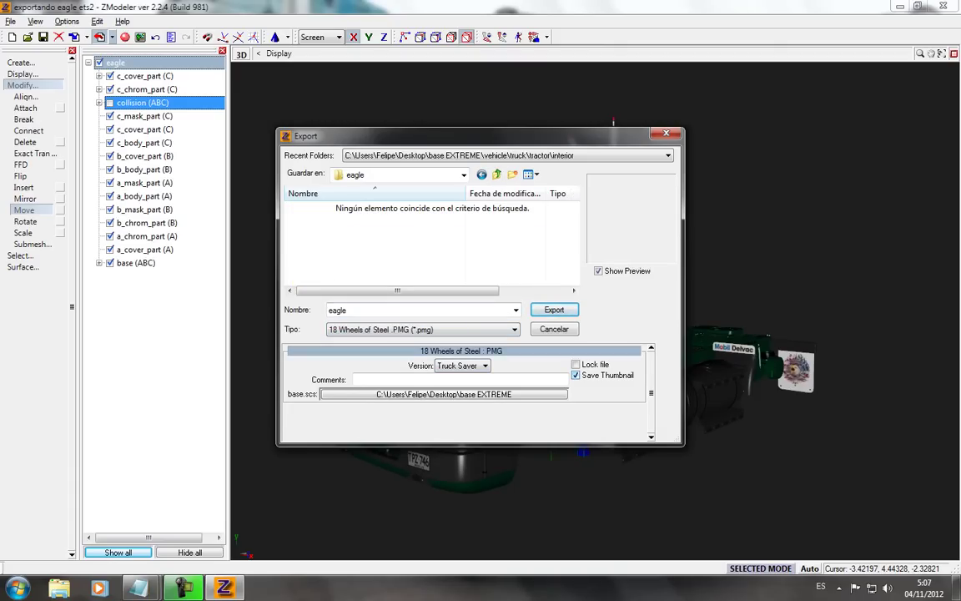
pyautogui.click(417, 379)
pyautogui.click(554, 309)
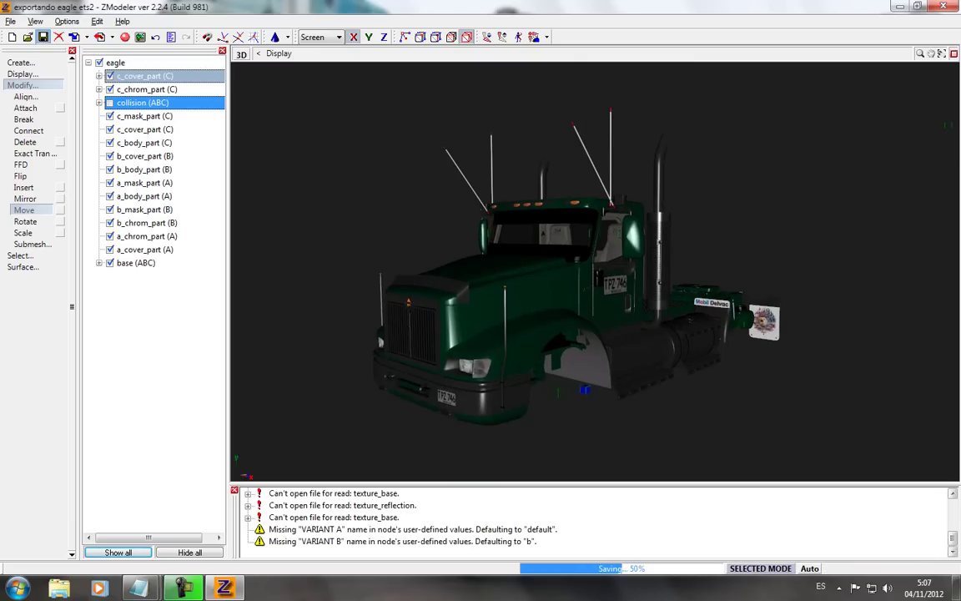
pyautogui.moveTo(139, 587)
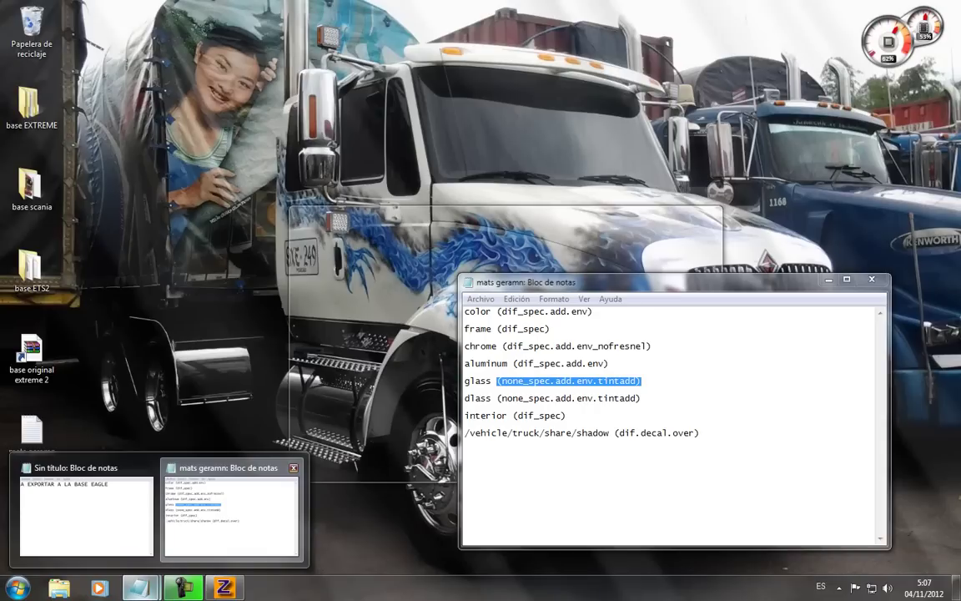
pyautogui.click(294, 468)
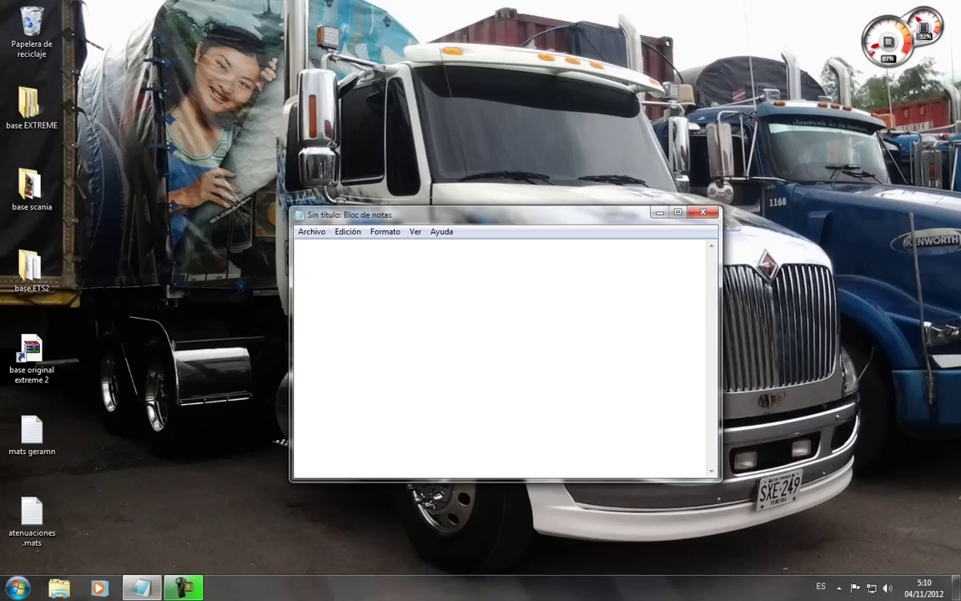
# Write "Ahora procedemos a editar los.mats ya que como estan saldrian invisibles en el game" in the blank note and erase it.
pyautogui.write('procedemos a editar los.mats')
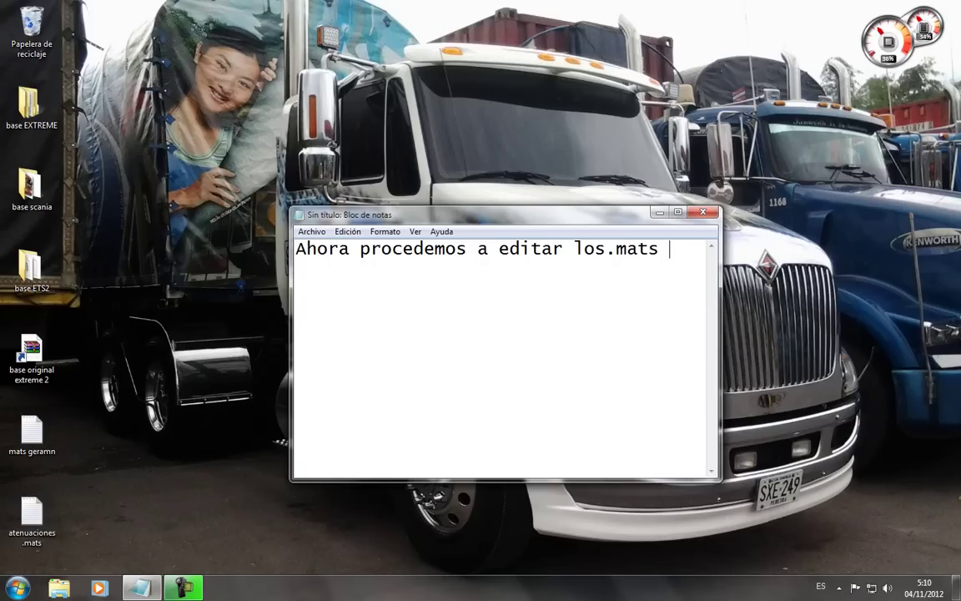
pyautogui.write(' ya que como estan sald')
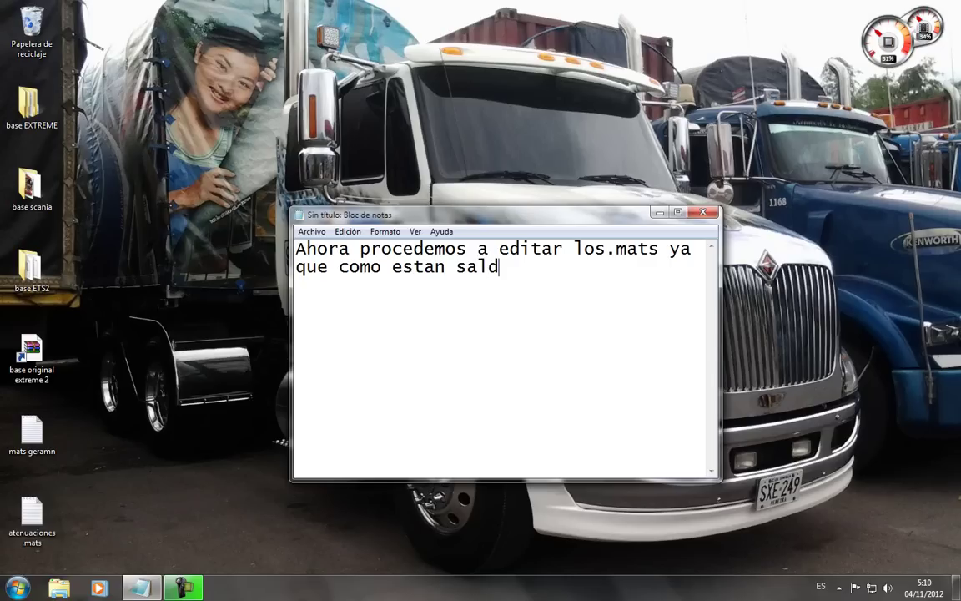
pyautogui.write('rian invisibles en el game')
pyautogui.hotkey('ctrl', 'shift', 'Left')
pyautogui.hotkey('ctrl', 'a')
pyautogui.press('BackSpace')
# Open the base EXTREME/vehicle/truck/eagle folder in Windows Explorer and maximize its window.
pyautogui.doubleClick(32, 108)
pyautogui.click(167, 291)
pyautogui.doubleClick(167, 291)
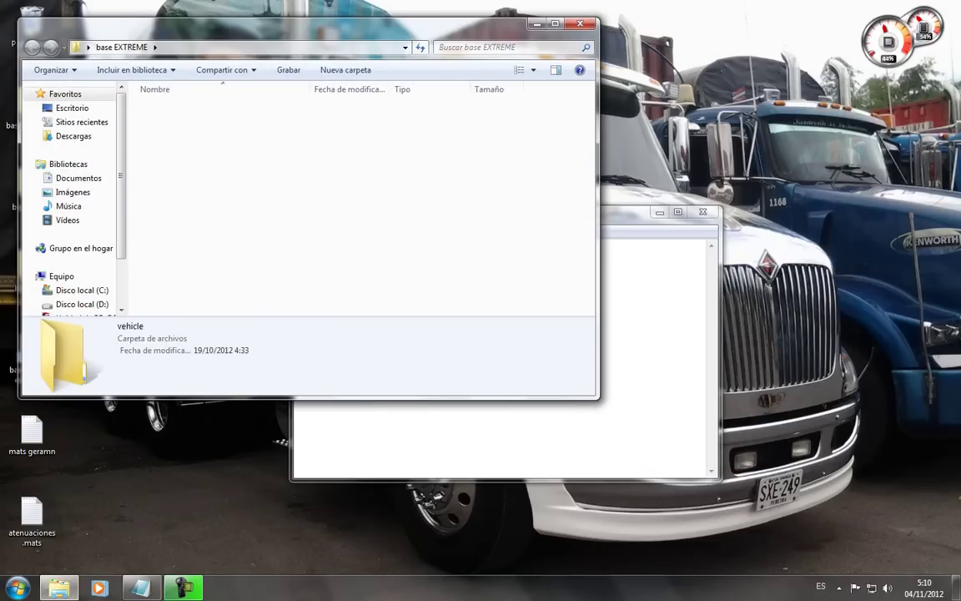
pyautogui.doubleClick(164, 151)
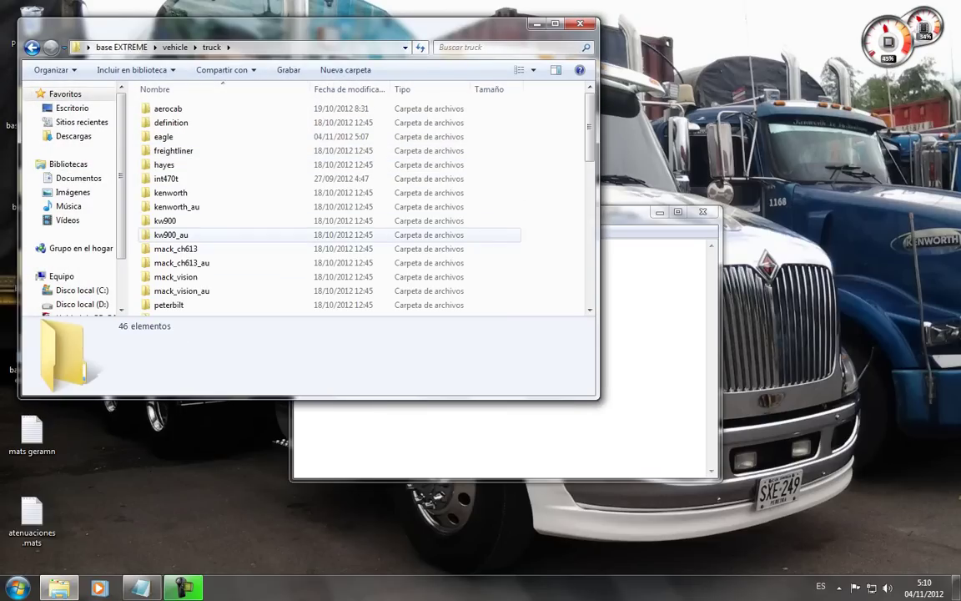
pyautogui.doubleClick(163, 137)
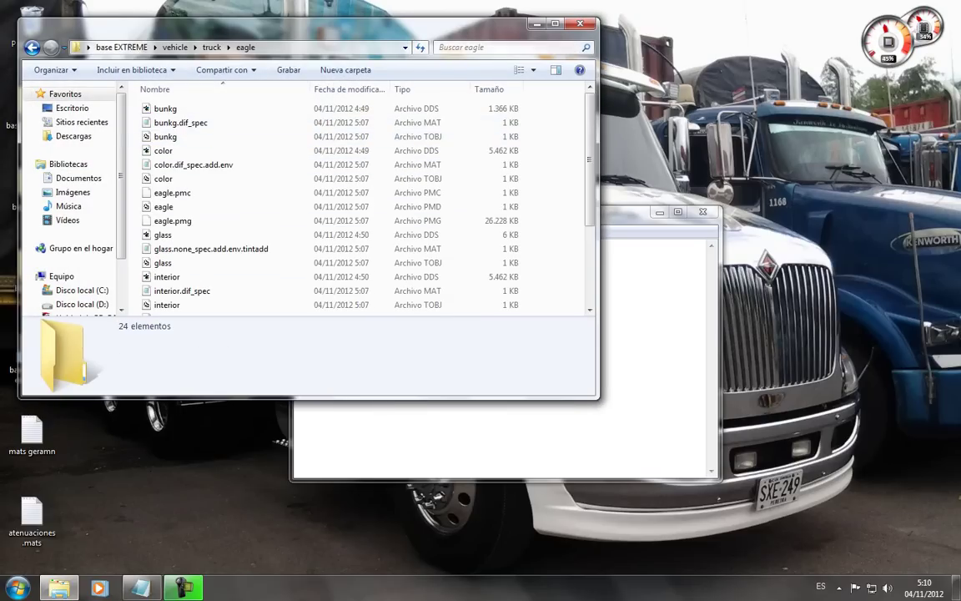
pyautogui.click(554, 23)
# Open the atenuaciones .mats text file from the desktop and place it beside the eagle folder's file list.
pyautogui.click(956, 588)
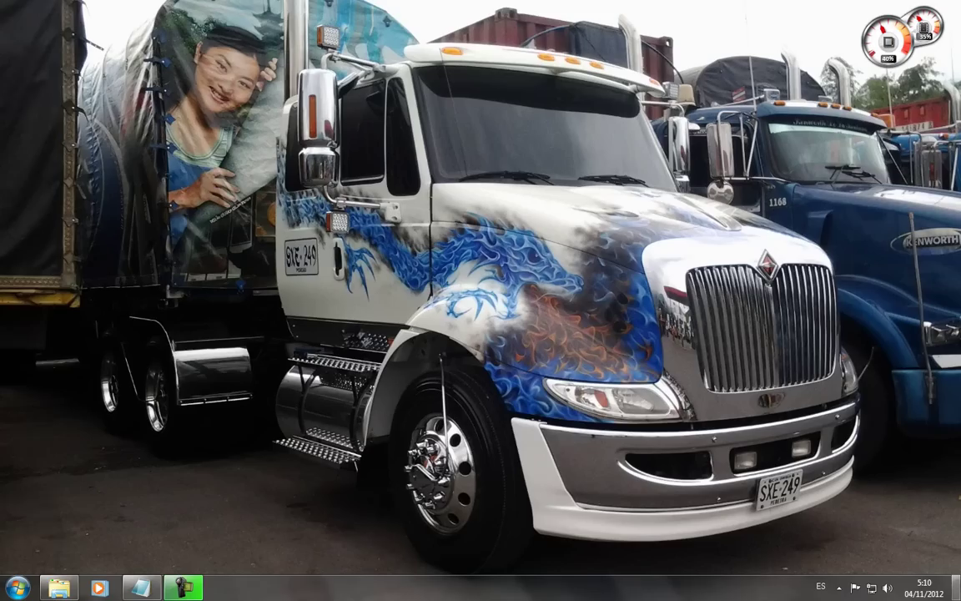
pyautogui.doubleClick(31, 519)
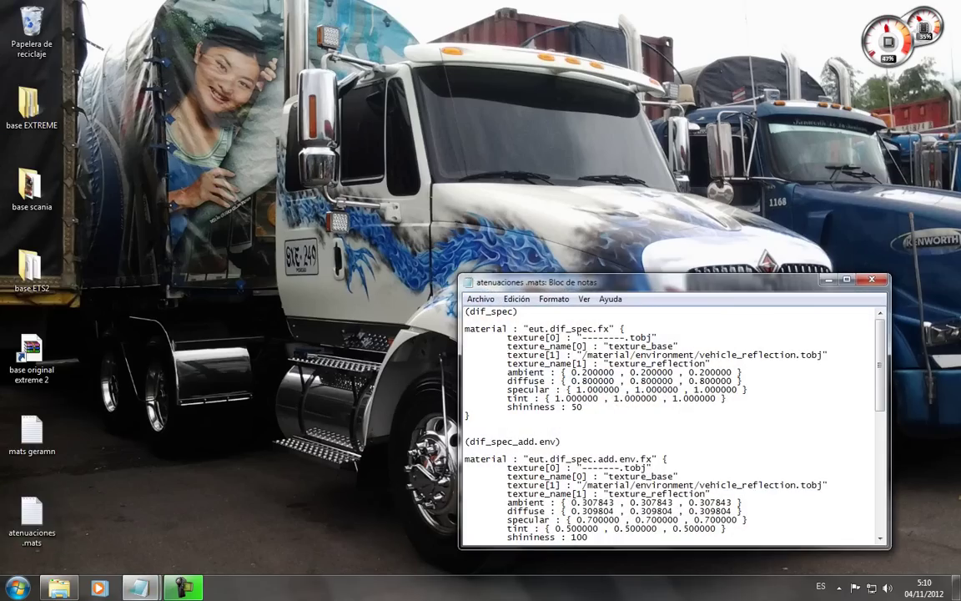
pyautogui.click(59, 587)
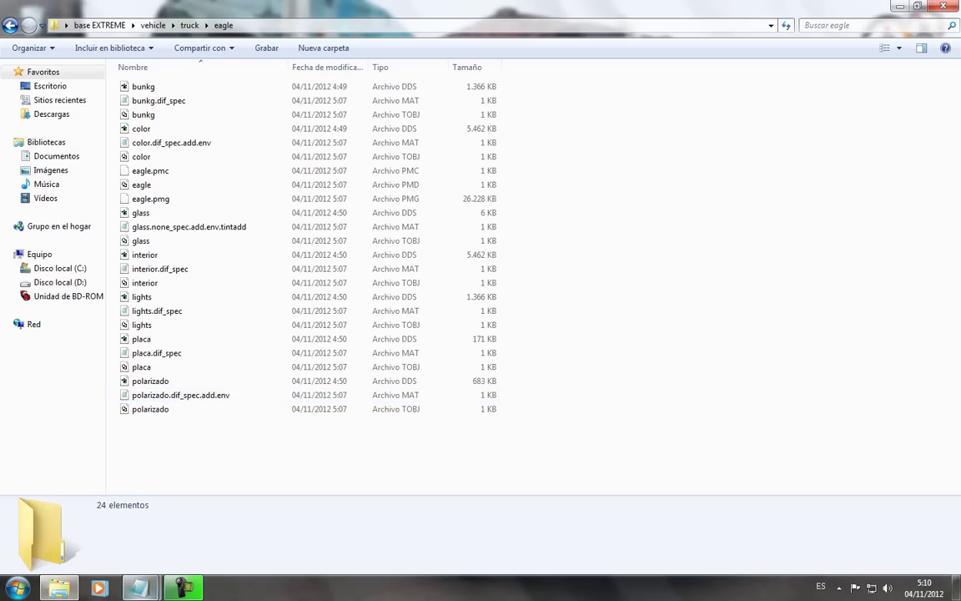
pyautogui.click(140, 587)
pyautogui.click(231, 510)
pyautogui.moveTo(634, 282); pyautogui.dragTo(688, 187)
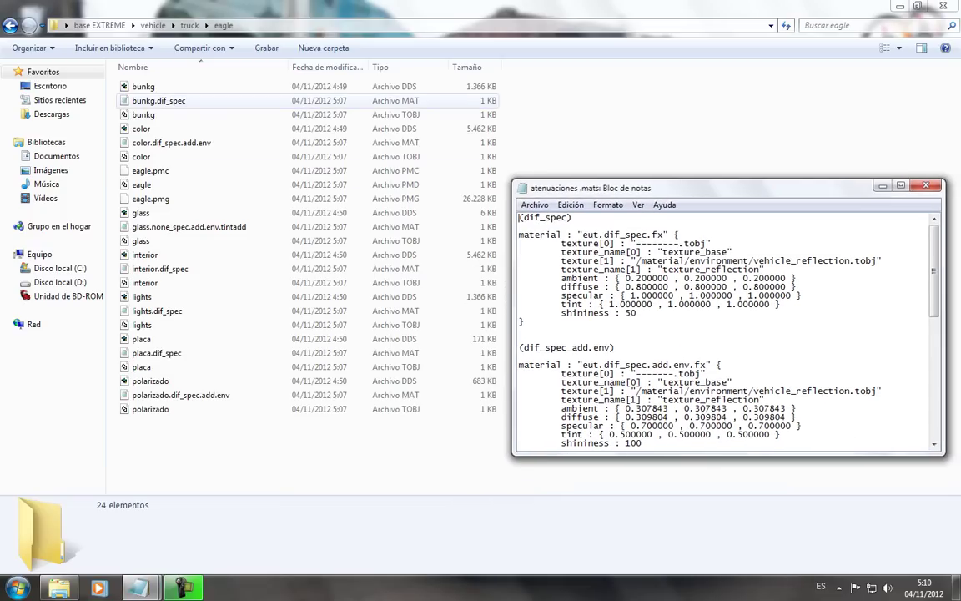
# Open the bunkg.dif_spec MAT file and copy the (dif_spec) material block from the atenuaciones .mats notes.
pyautogui.doubleClick(159, 100)
pyautogui.moveTo(139, 588)
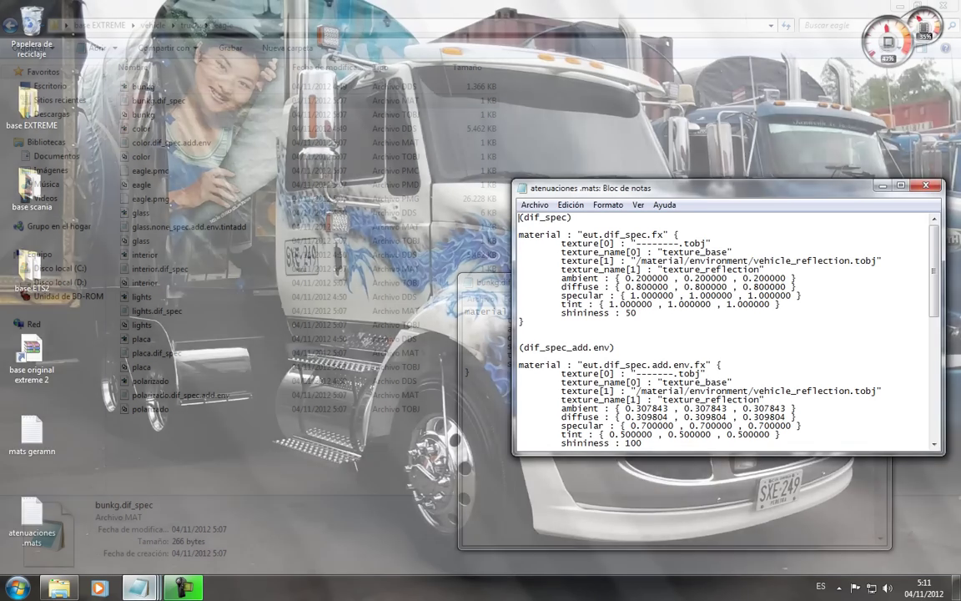
pyautogui.click(231, 511)
pyautogui.moveTo(524, 322); pyautogui.dragTo(518, 234)
pyautogui.hotkey('ctrl', 'c')
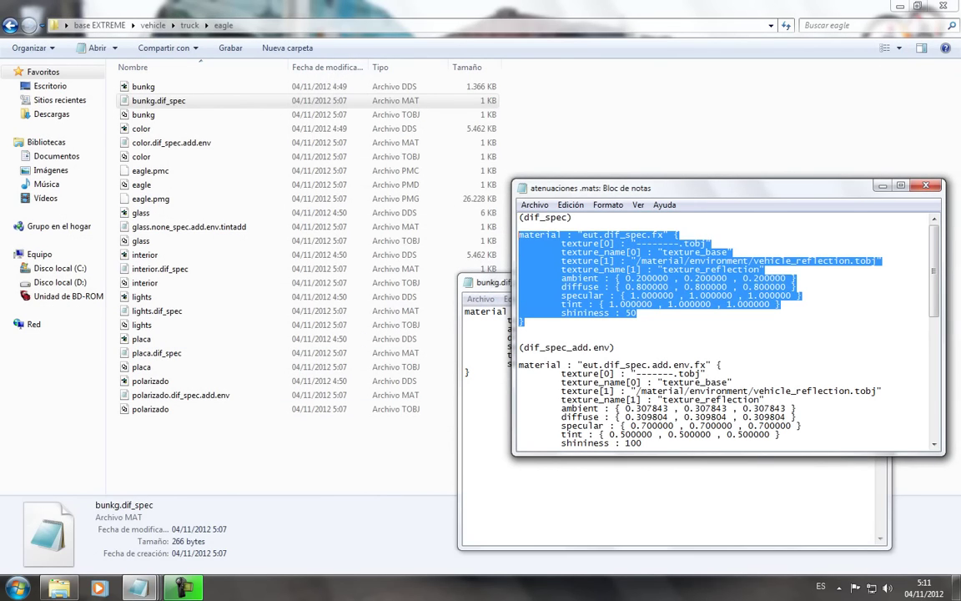
# Replace the contents of bunkg.dif_spec with the copied block, set texture[0] to "bunkg.tobj", and save and close the file.
pyautogui.moveTo(140, 588)
pyautogui.click(379, 521)
pyautogui.hotkey('ctrl', 'a')
pyautogui.hotkey('ctrl', 'v')
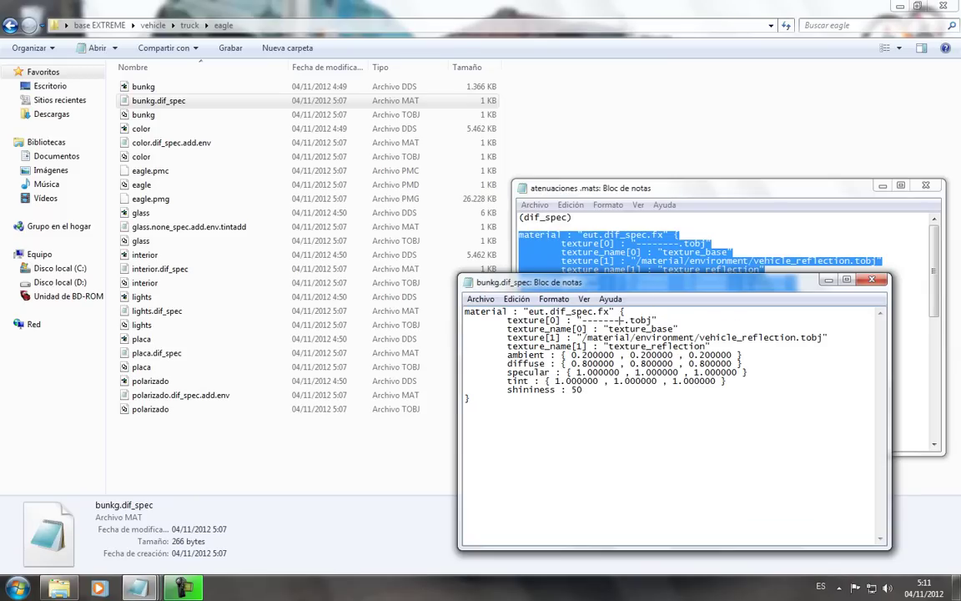
pyautogui.write('bunkg')
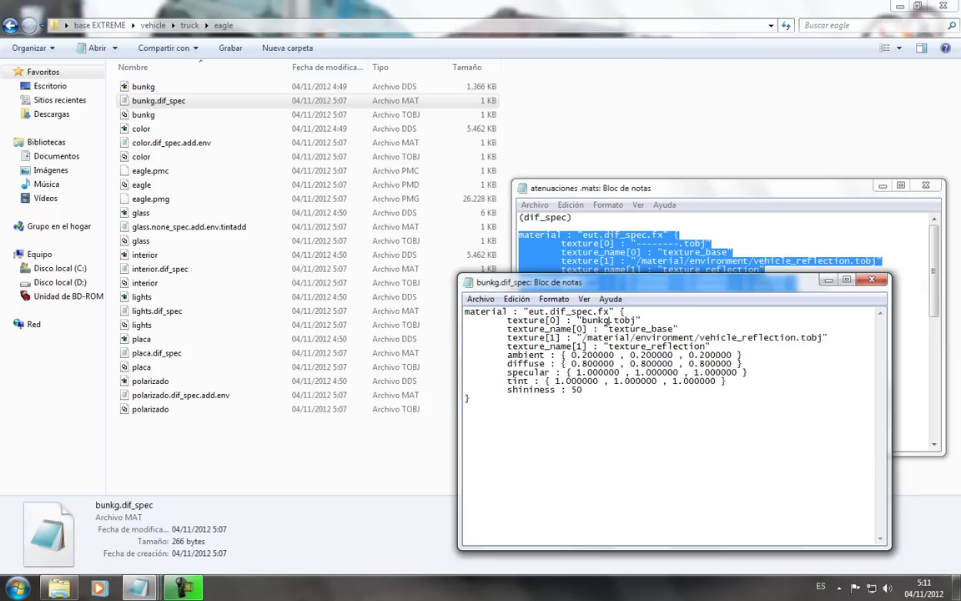
pyautogui.click(871, 280)
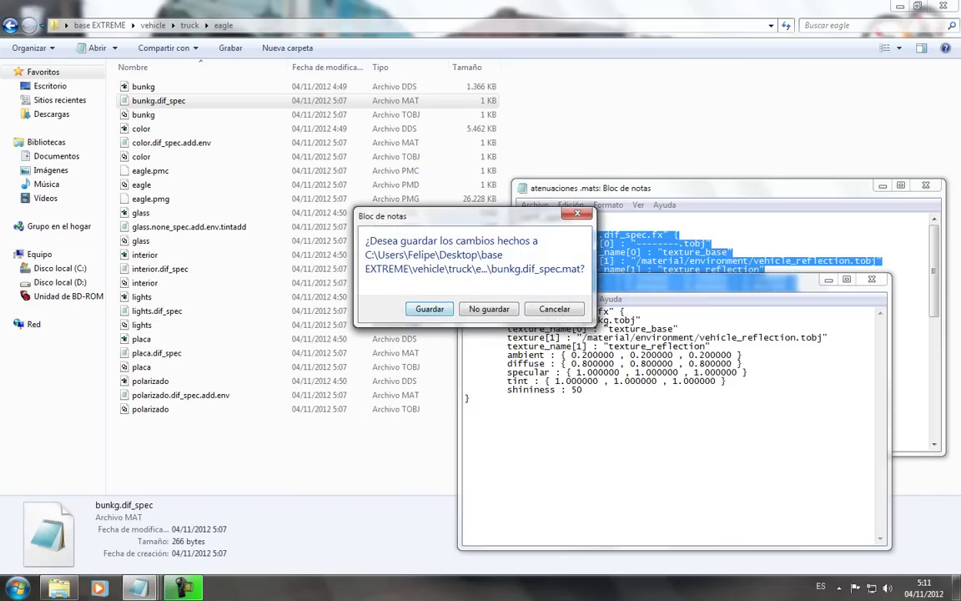
pyautogui.click(430, 310)
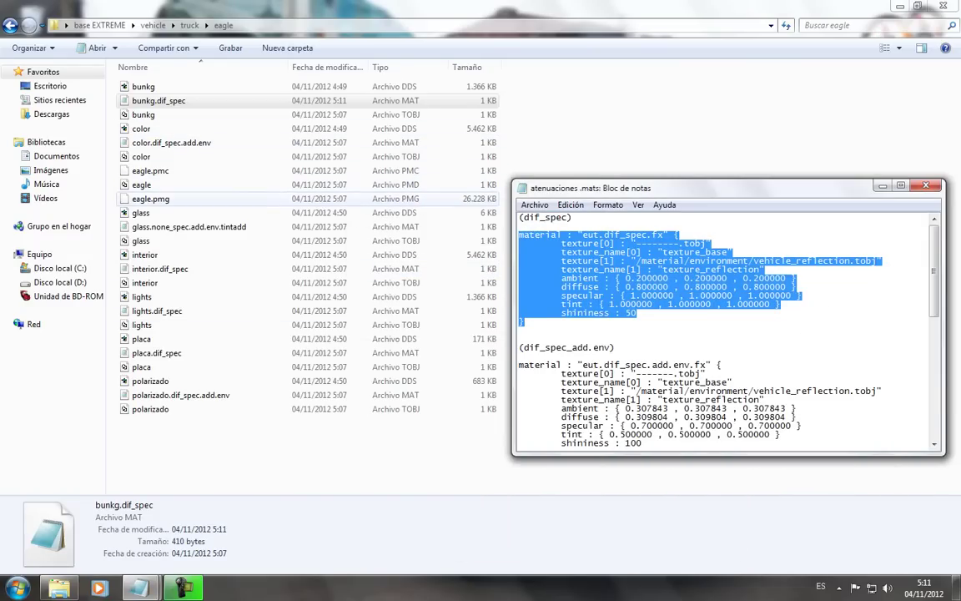
# Replace the contents of interior.dif_spec with the copied dif_spec block, set texture[0] to "interior.tobj", and save and close the file.
pyautogui.doubleClick(158, 269)
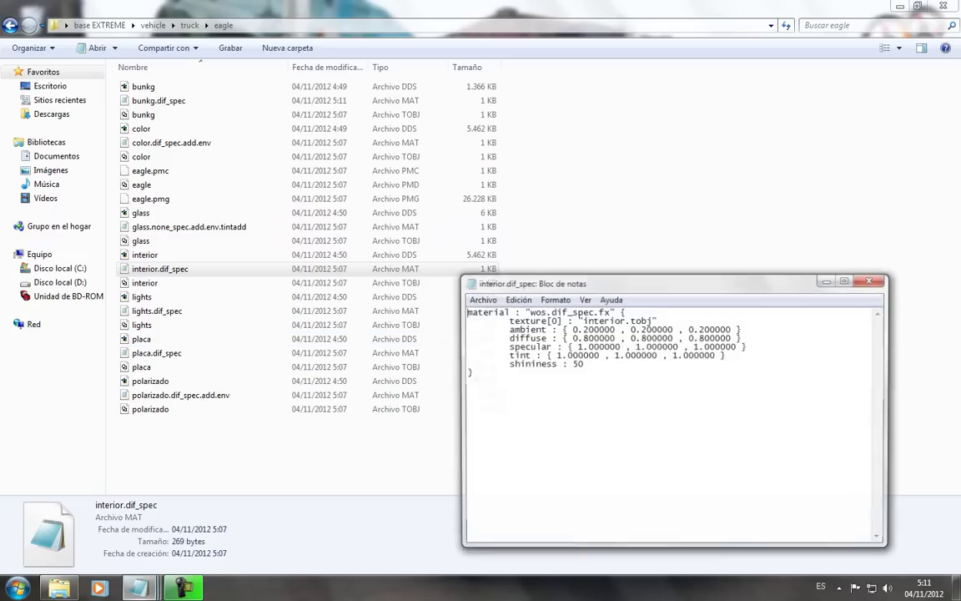
pyautogui.hotkey('ctrl', 'a')
pyautogui.hotkey('ctrl', 'f')
pyautogui.press('Escape')
pyautogui.hotkey('ctrl', 'v')
pyautogui.moveTo(626, 320); pyautogui.dragTo(599, 320)
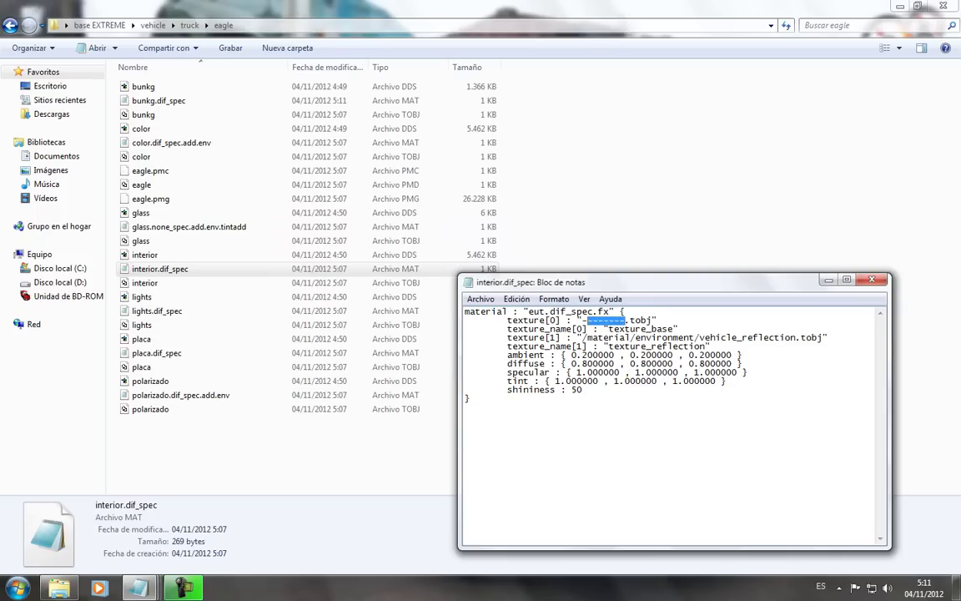
pyautogui.write('interior')
pyautogui.click(872, 279)
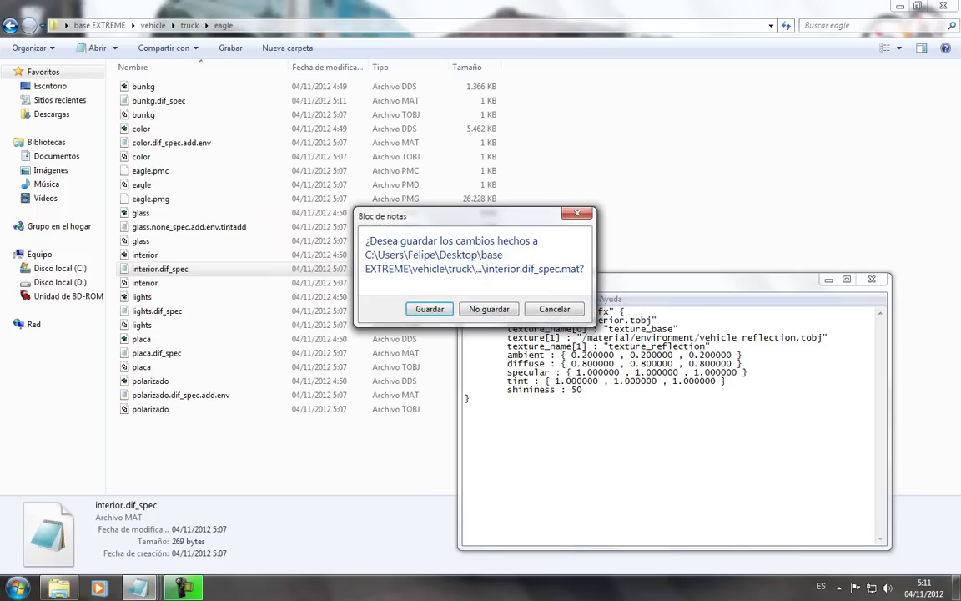
pyautogui.click(429, 306)
# Replace the contents of lights.dif_spec with the copied dif_spec block, set texture[0] to "lights.tobj", and save and close the file.
pyautogui.press('Down')
pyautogui.press('Down')
pyautogui.press('Down')
pyautogui.press('Return')
pyautogui.hotkey('ctrl', 'a')
pyautogui.write('material : "eut.dif_spec.fx" { \ttexture[0] : "---------.tobj" \ttexture_name[0] : "texture_base" \ttexture[1] : "/material/environment/vehicle_reflection.tobj" \ttexture_name[1] : "texture_reflection" \tambient : { 0.200000 , 0.200000 , 0.200000 } \tdiffuse : { 0.800000 , 0.800000 , 0.800000 } \tspecular : { 1.000000 , 1.000000 , 1.000000 } \ttint : { 1.000000 , 1.000000 , 1.000000 } \tshininess : 50 }')
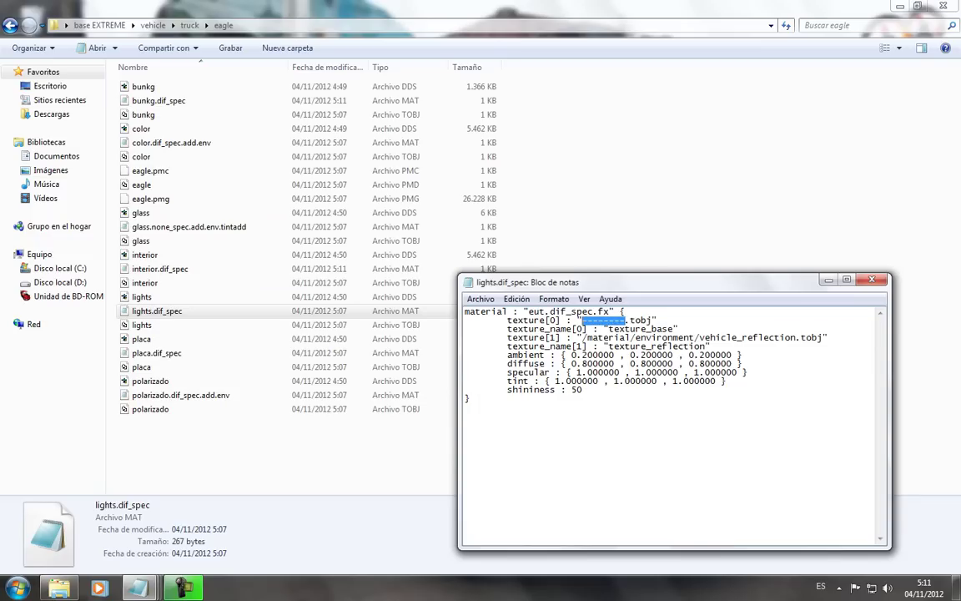
pyautogui.write('lights')
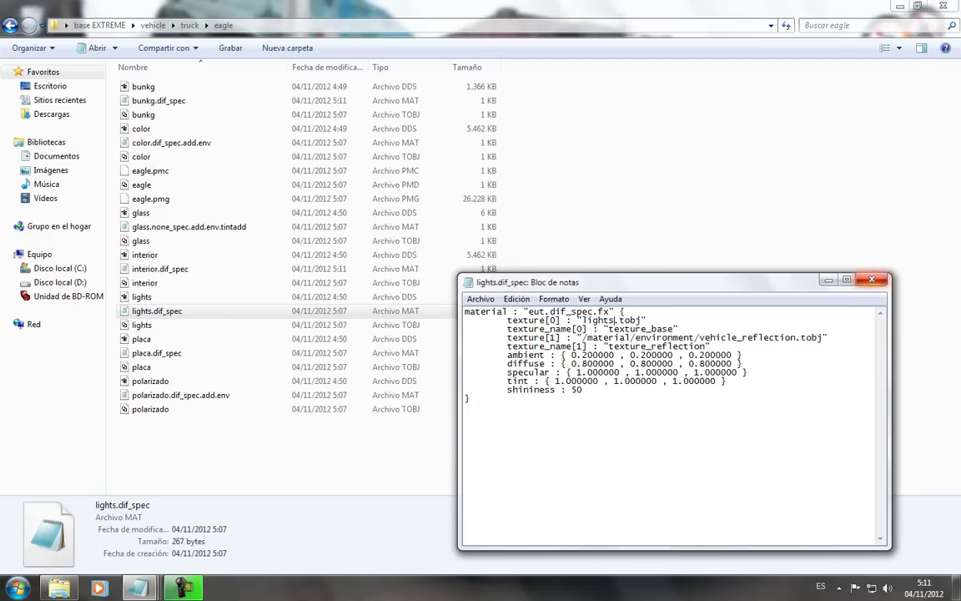
pyautogui.hotkey('alt', 'F4')
pyautogui.press('Return')
# Replace the contents of placa.dif_spec with the copied dif_spec block, set texture[0] to "placa.tobj", and save and close the file.
pyautogui.doubleClick(157, 353)
pyautogui.hotkey('ctrl', 'a')
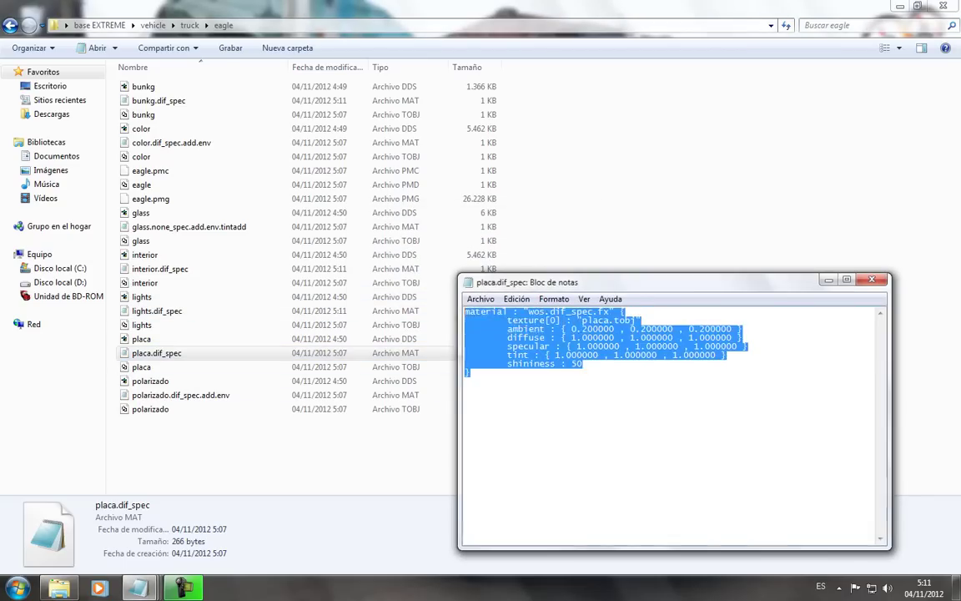
pyautogui.press('Right')
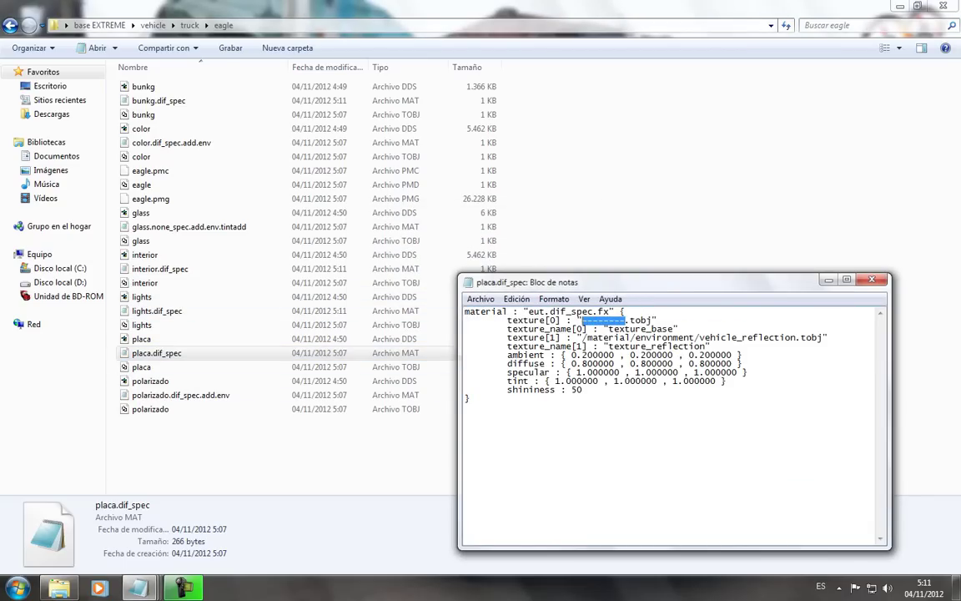
pyautogui.write('placa')
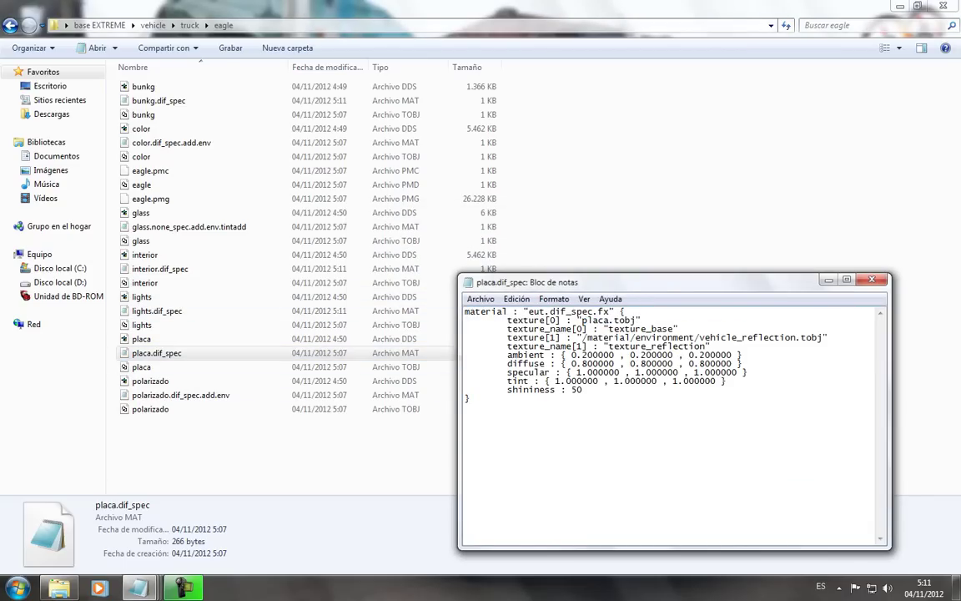
pyautogui.hotkey('alt', 'F4')
pyautogui.press('Return')
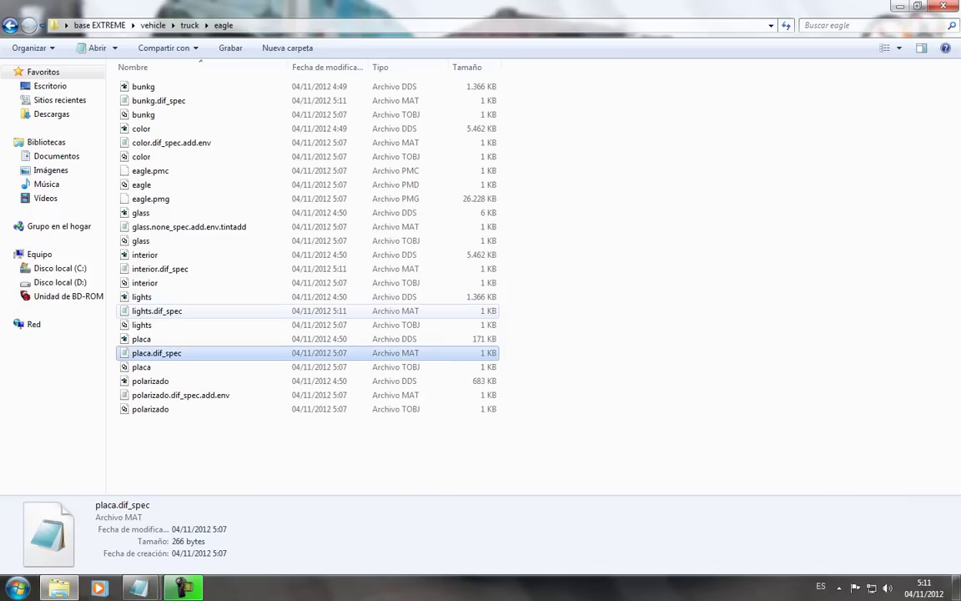
# Copy the (none_spec.add.env.tintadd) material block from the atenuaciones .mats notes.
pyautogui.click(140, 587)
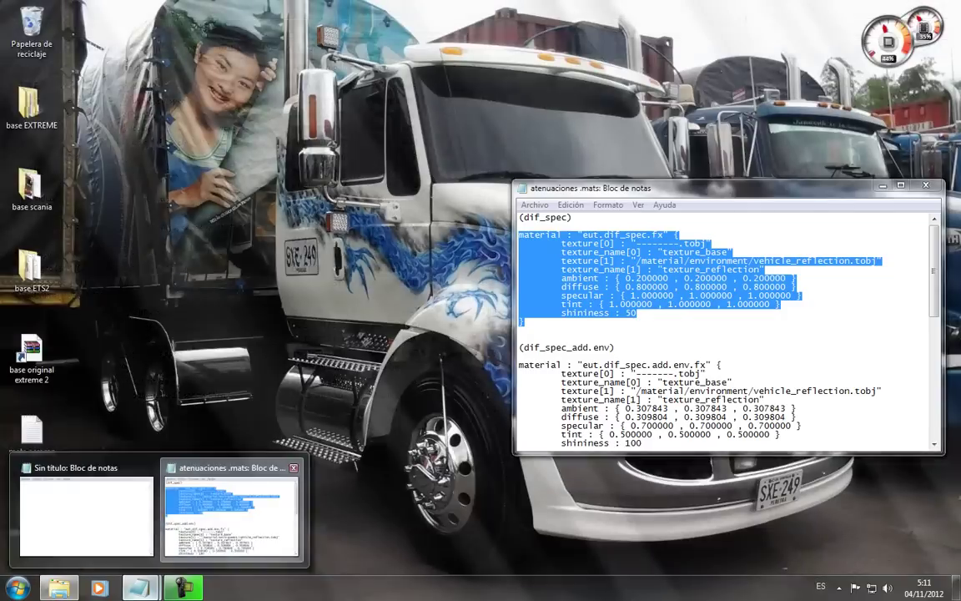
pyautogui.click(232, 519)
pyautogui.scroll(-8, 724, 332)
pyautogui.scroll(-4, 721, 329)
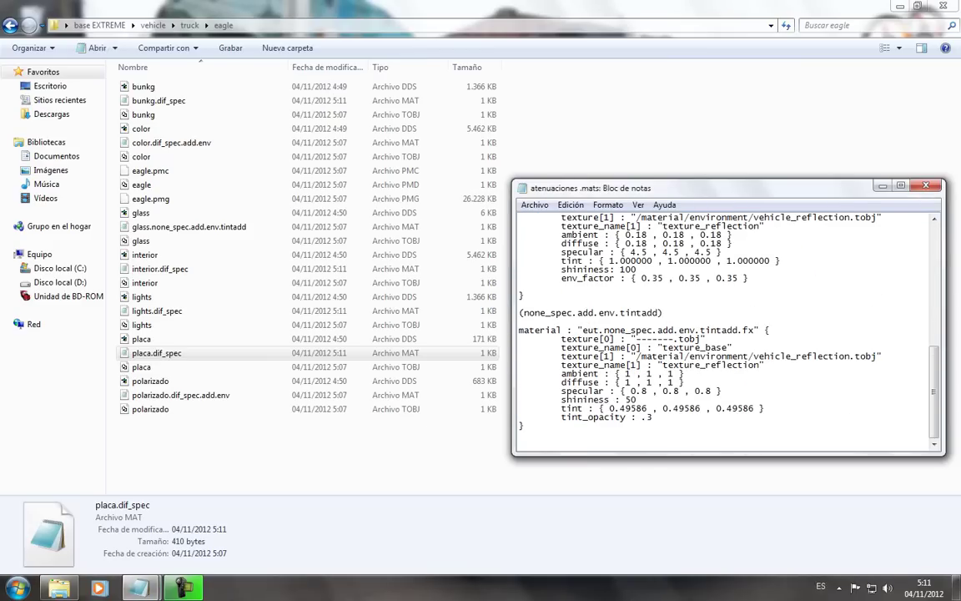
pyautogui.scroll(3, 721, 330)
pyautogui.scroll(-3, 721, 329)
pyautogui.moveTo(523, 425); pyautogui.dragTo(518, 321)
pyautogui.hotkey('ctrl', 'c')
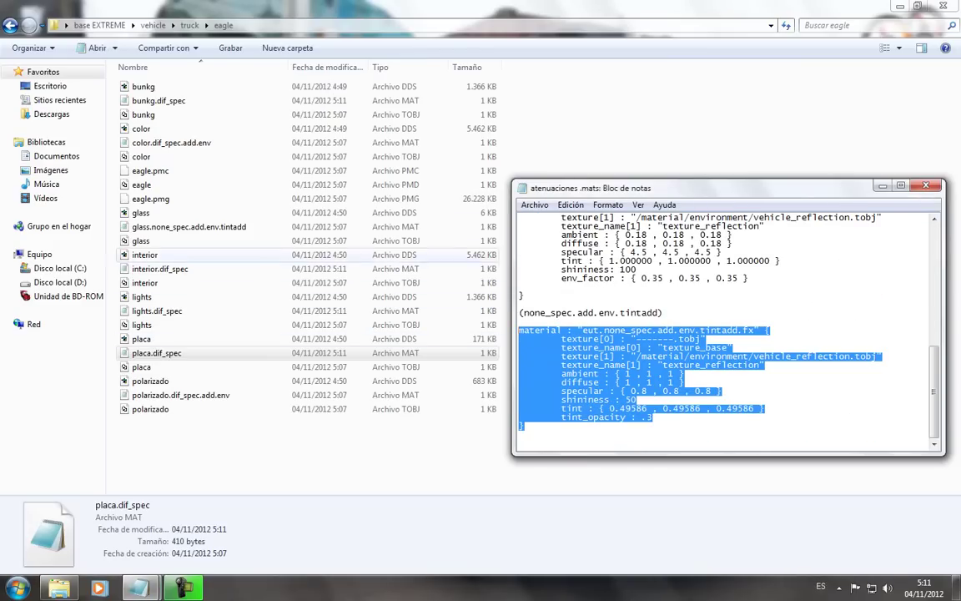
# Replace the contents of glass.none_spec.add.env.tintadd with the copied block, set texture[0] to "glass.tobj", and save and close the file.
pyautogui.doubleClick(189, 226)
pyautogui.hotkey('ctrl', 'a')
pyautogui.hotkey('ctrl', 'v')
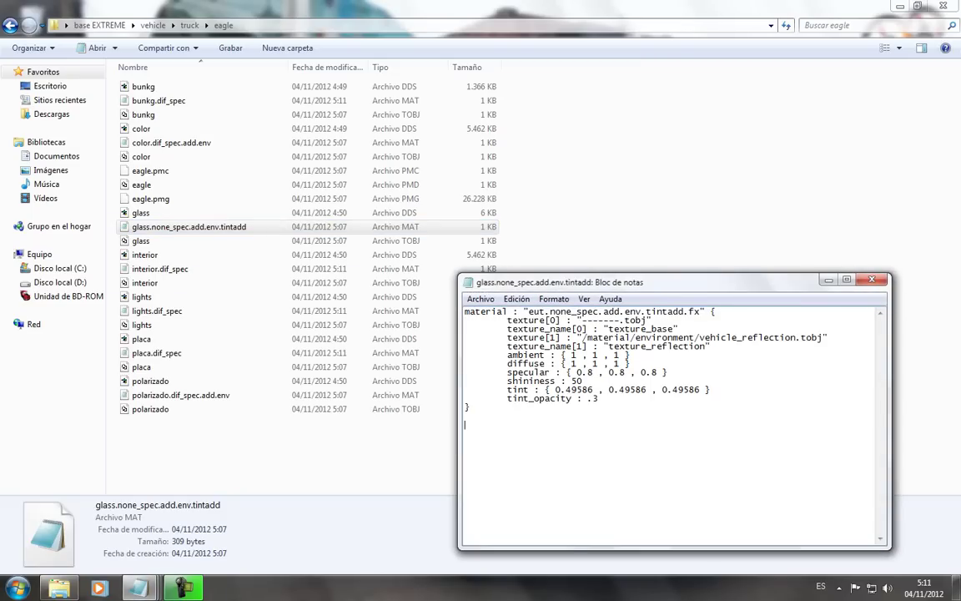
pyautogui.write('glass')
pyautogui.hotkey('alt', 'F4')
pyautogui.press('Return')
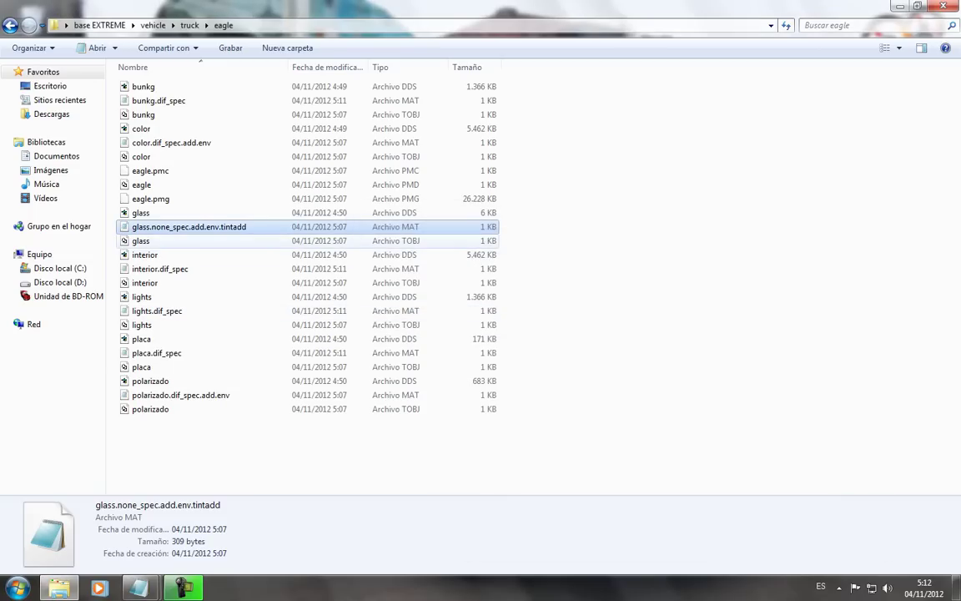
# Copy the non-chrome (dif_spec_add.env) material block from the atenuaciones .mats notes.
pyautogui.moveTo(139, 588)
pyautogui.click(215, 463)
pyautogui.scroll(7, 726, 329)
pyautogui.scroll(-1, 725, 329)
pyautogui.scroll(2, 726, 329)
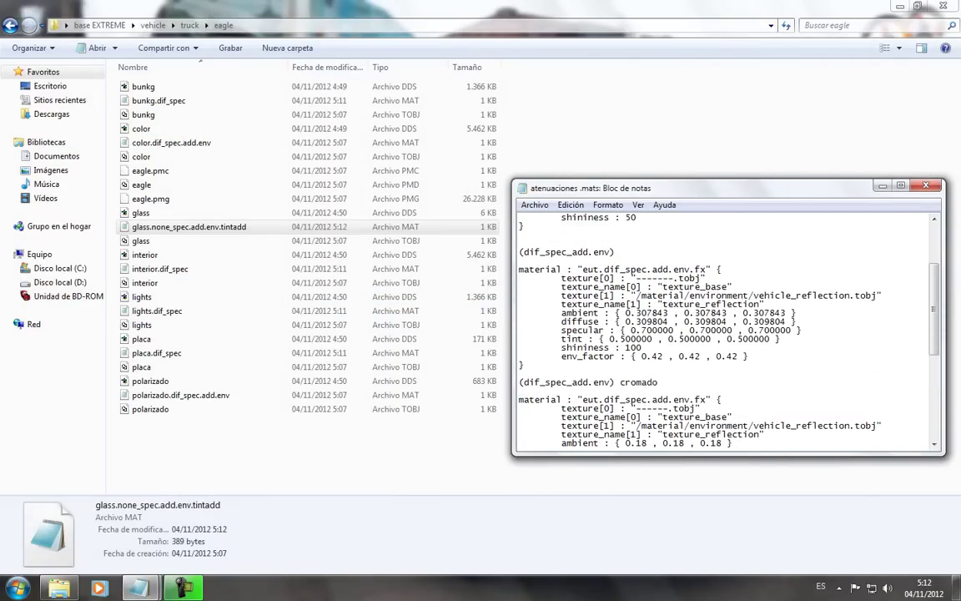
pyautogui.moveTo(518, 269); pyautogui.dragTo(524, 365)
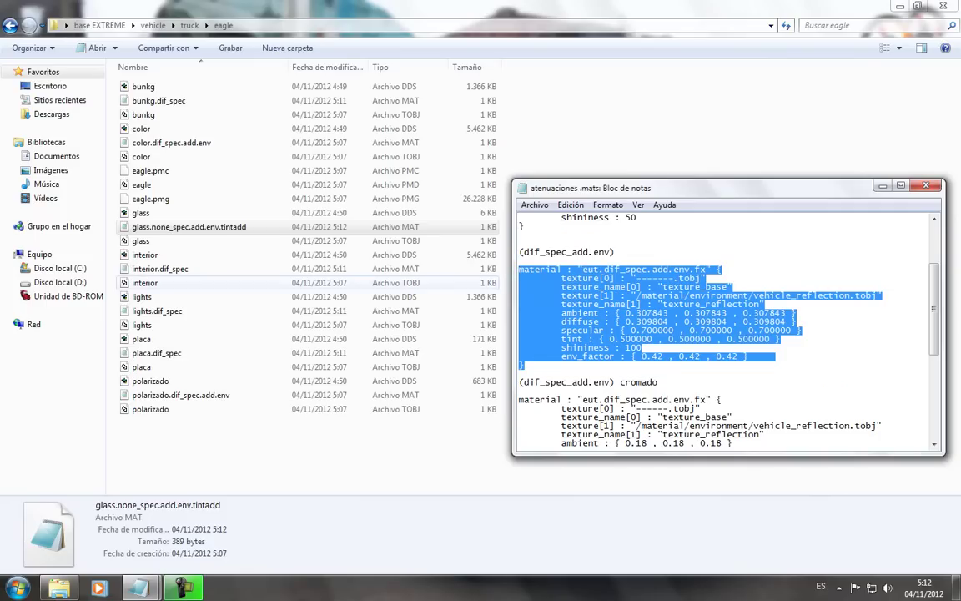
# Replace the contents of color.dif_spec.add.env with the copied block, set texture[0] to "color.tobj", and save and close the file.
pyautogui.doubleClick(171, 143)
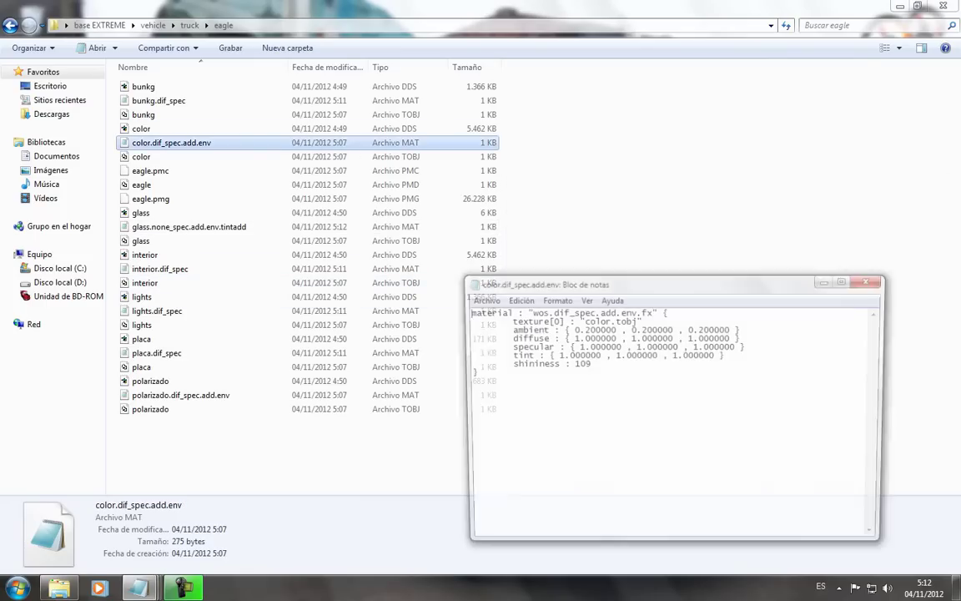
pyautogui.moveTo(480, 384); pyautogui.dragTo(452, 297)
pyautogui.write('material : "eut.dif_spec.add.env.fx" { \ttexture[0] : "-------.tobj" \ttexture_name[0] : "texture_base" \ttexture[1] : "/material/environment/vehicle_reflection.tobj" \ttexture_name[1] : "texture_reflection" \tambient : { 0.307843 , 0.307843 , 0.307843 } \tdiffuse : { 0.309804 , 0.309804 , 0.309804 } \tspecular : { 0.700000 , 0.700000 , 0.700000 } \ttint : { 0.500000 , 0.500000 , 0.500000 } \tshininess : 100 \tenv_factor : { 0.42 , 0.42 , 0.42 } }')
pyautogui.moveTo(620, 313); pyautogui.dragTo(587, 321)
pyautogui.write('color')
pyautogui.click(481, 298)
pyautogui.click(500, 343)
pyautogui.click(872, 281)
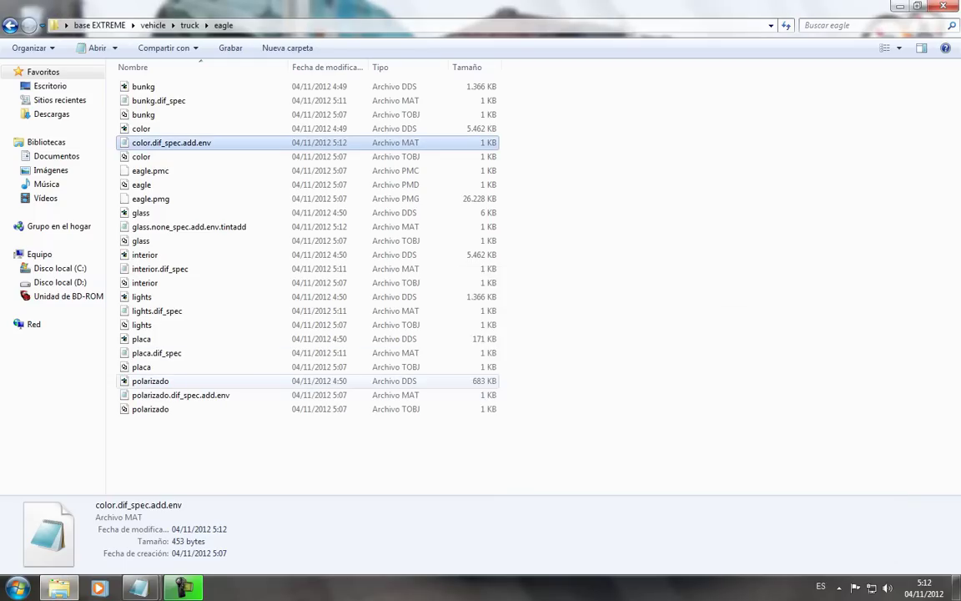
# Write the note "ahora vamos a armar la definition" in the untitled Notepad document.
pyautogui.moveTo(138, 588)
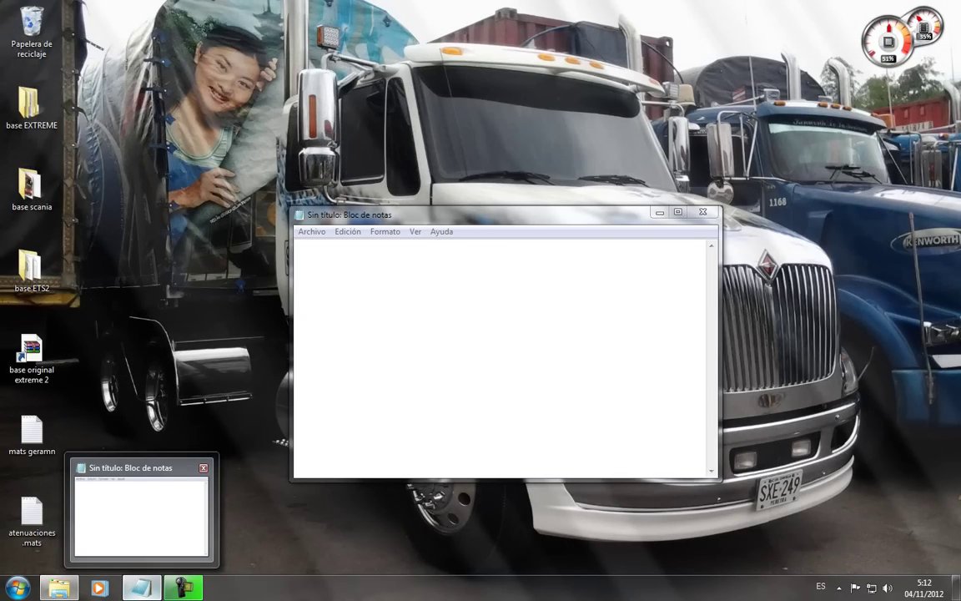
pyautogui.click(141, 511)
pyautogui.write('ahora ')
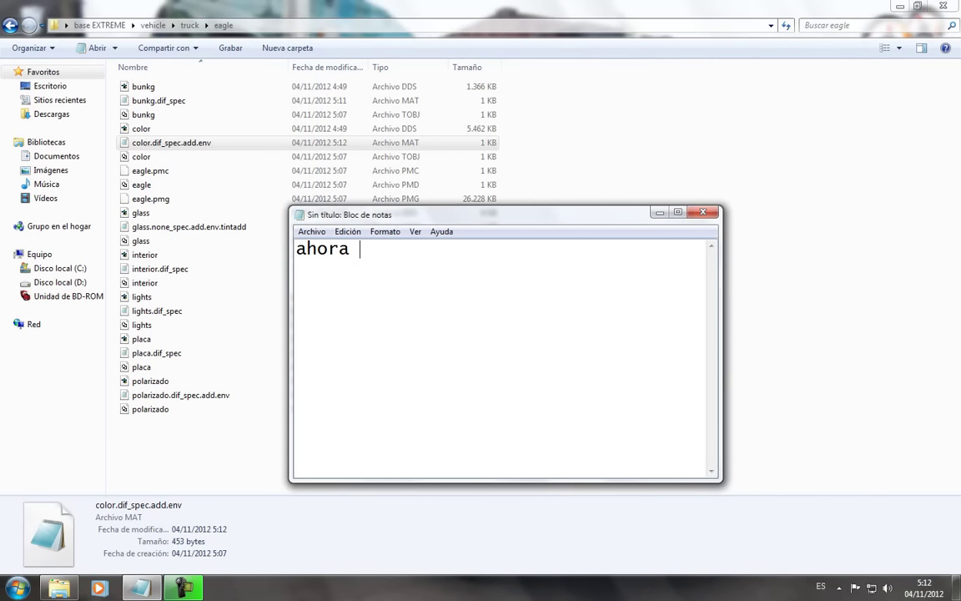
pyautogui.write('vamos a armar ')
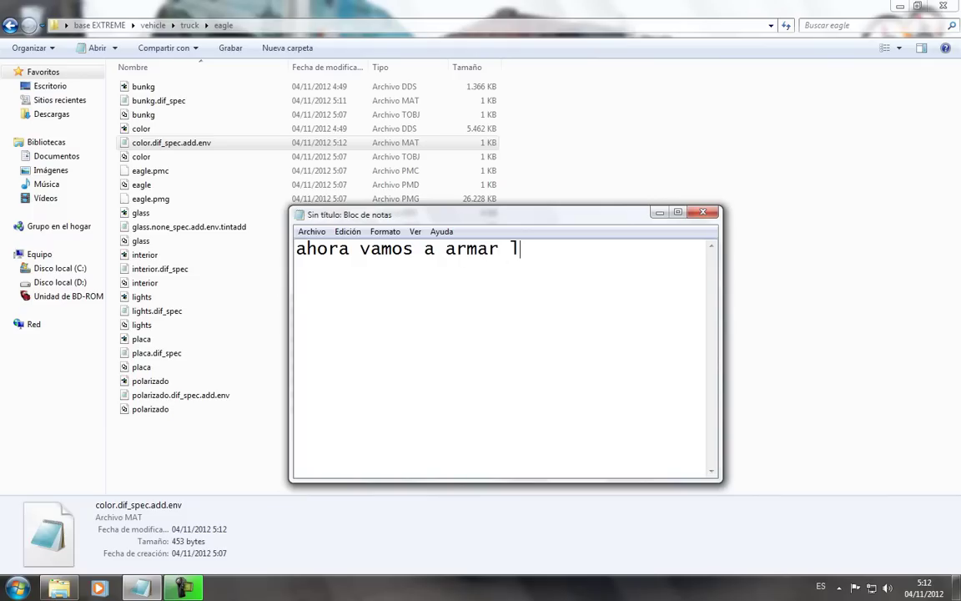
pyautogui.write('la definition')
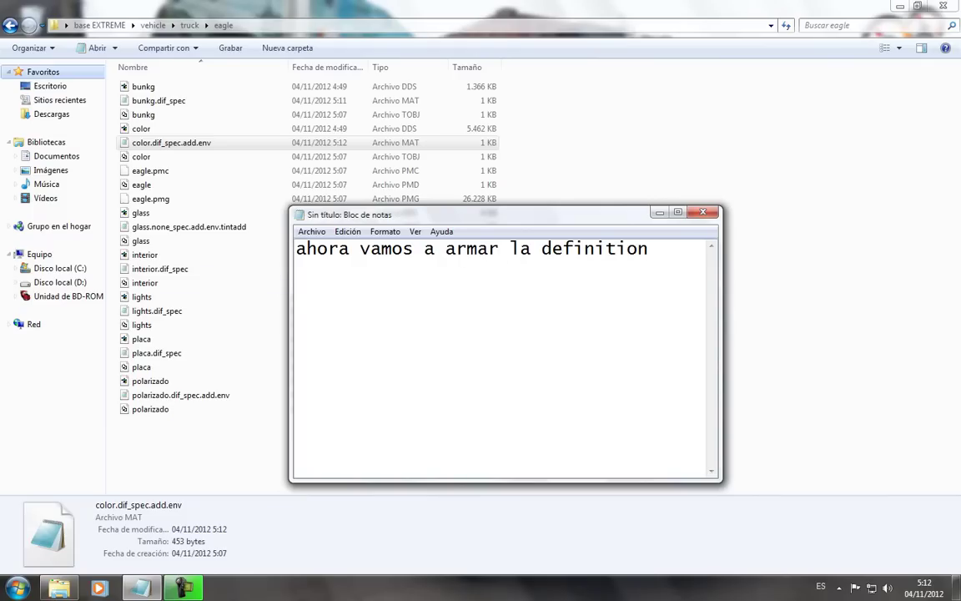
# Open the base original extreme 2 archive from the desktop in WinRAR and select peterbilt_c.sii in its vehicle/truck/definition folder.
pyautogui.click(956, 587)
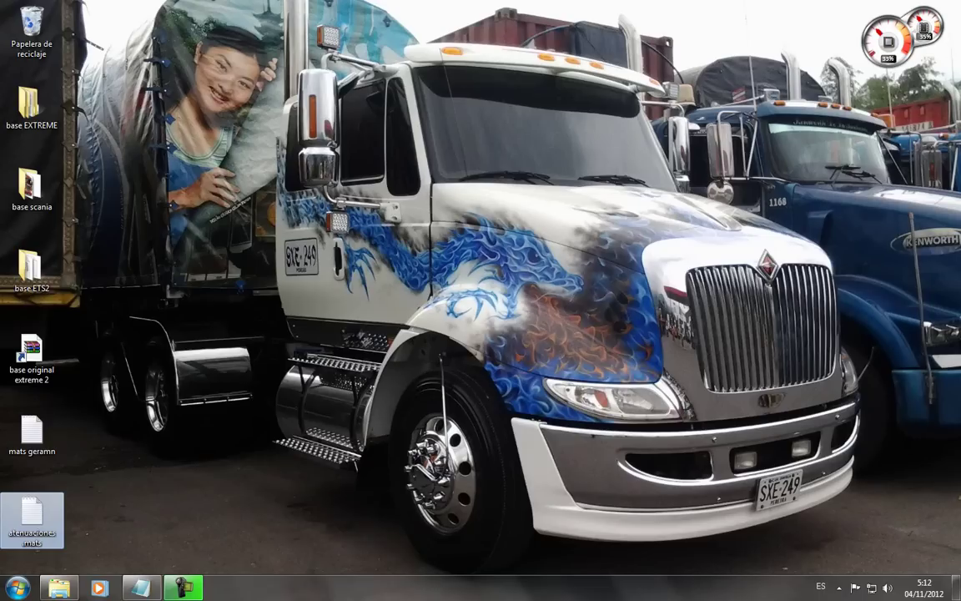
pyautogui.click(32, 357)
pyautogui.press('Return')
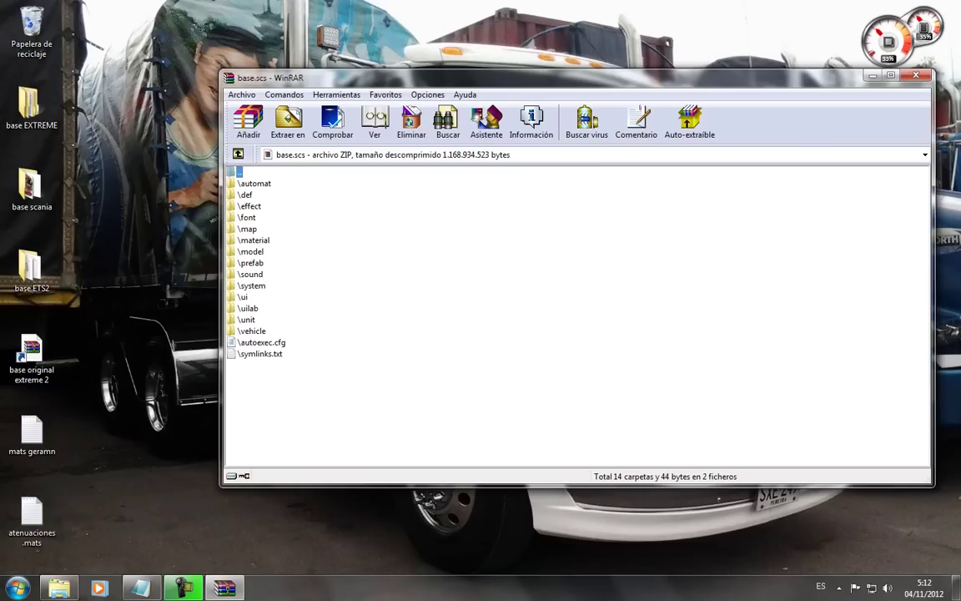
pyautogui.doubleClick(252, 331)
pyautogui.doubleClick(247, 216)
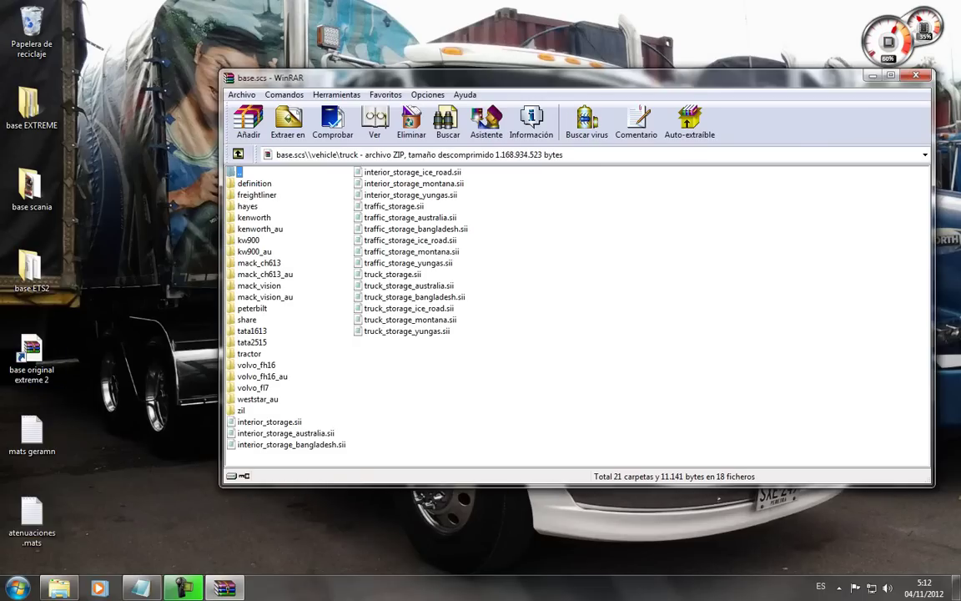
pyautogui.press('Down')
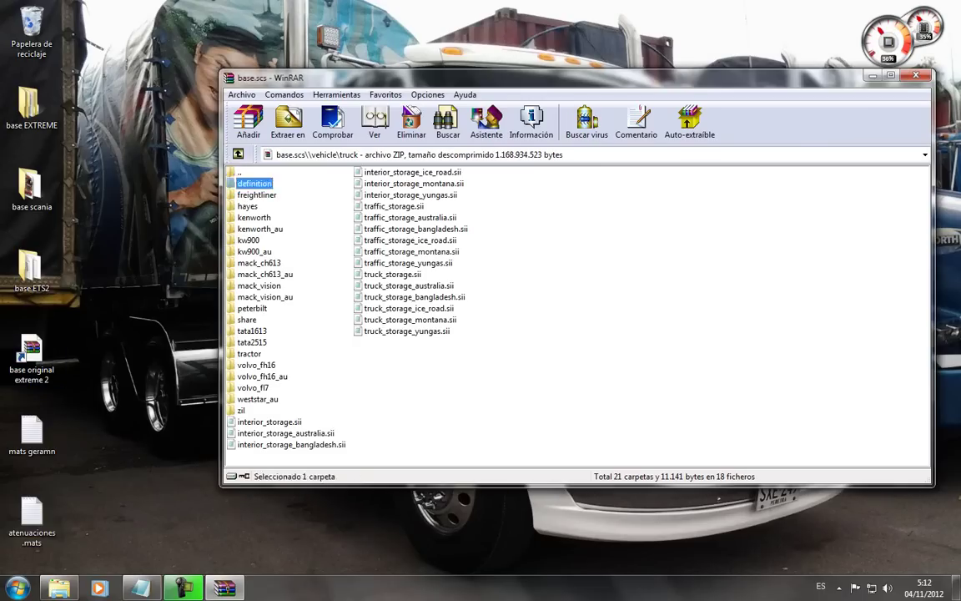
pyautogui.press('Return')
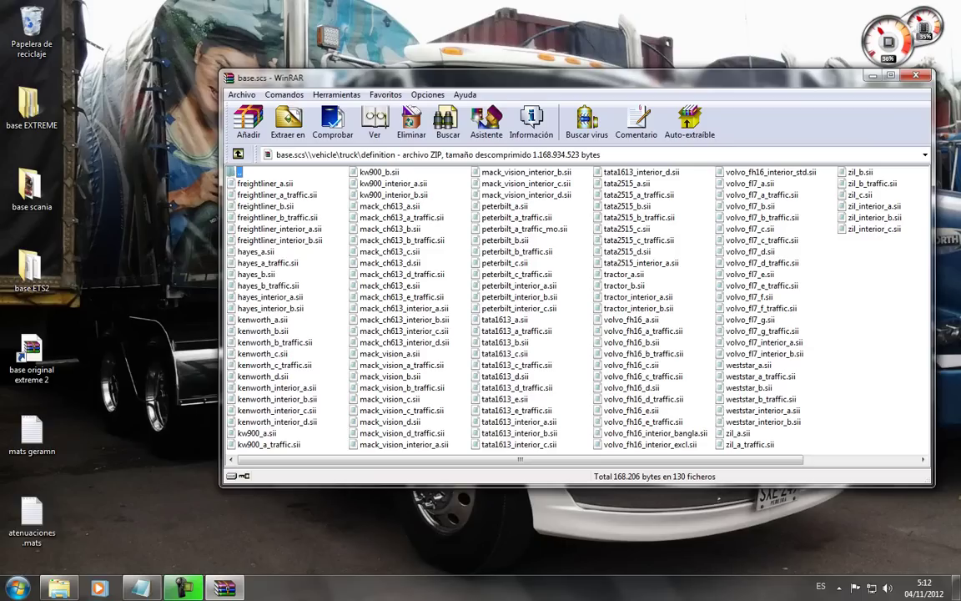
pyautogui.click(516, 274)
pyautogui.click(504, 263)
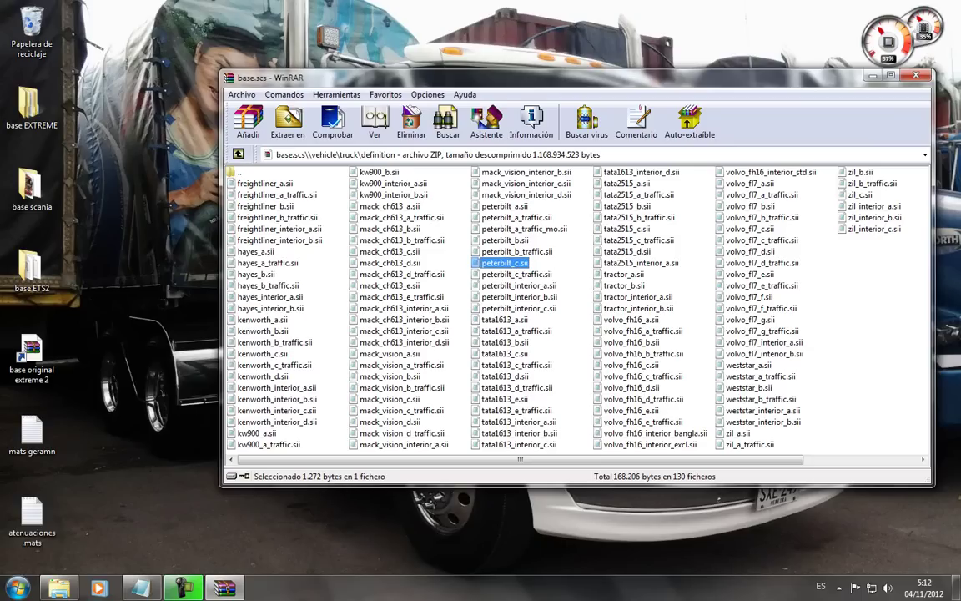
# Archive the vehicle subfolder inside base EXTREME/vehicle as EAGLE.scs, using ZIP format with the "No comprimir" method.
pyautogui.click(59, 587)
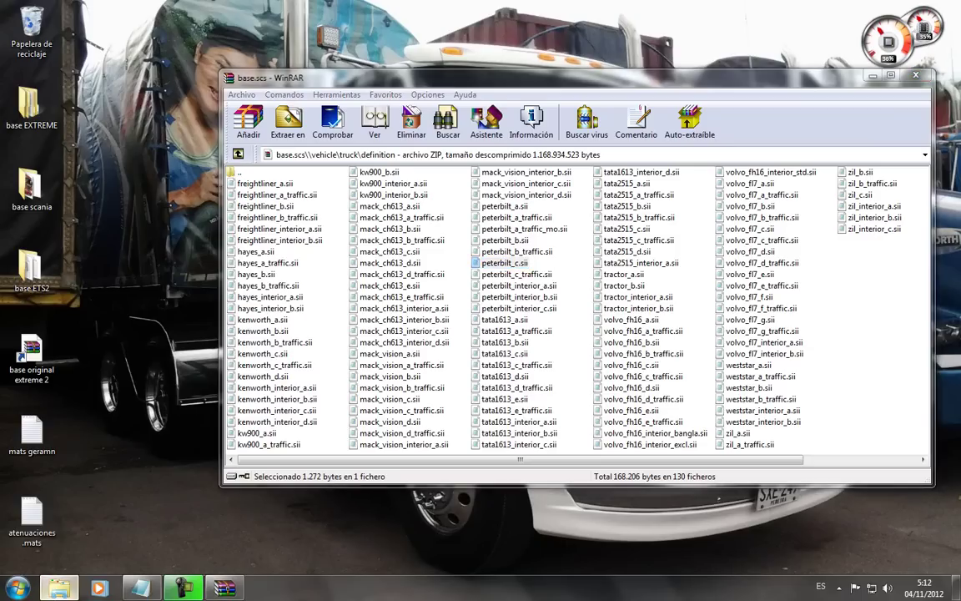
pyautogui.click(10, 25)
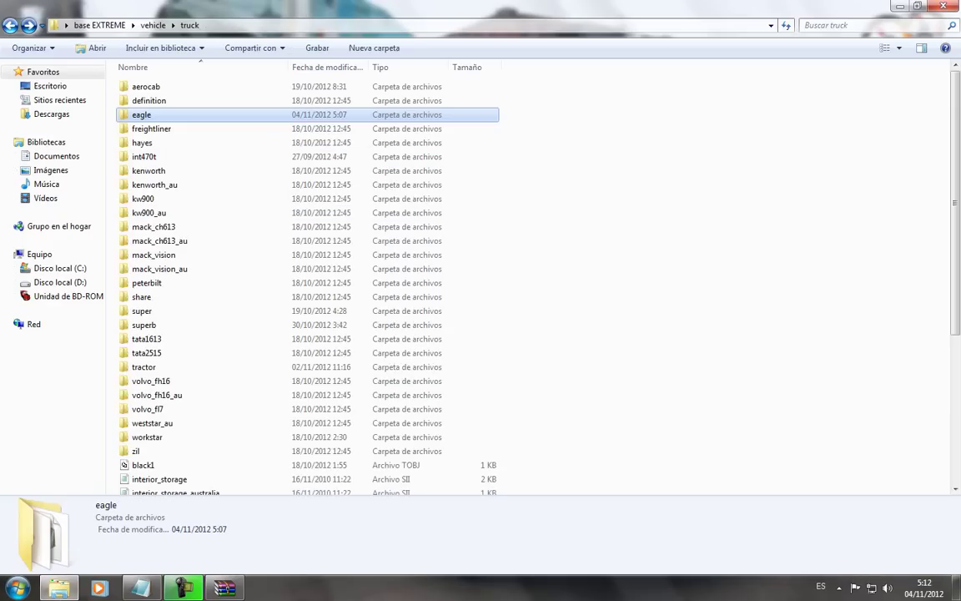
pyautogui.click(10, 25)
pyautogui.rightClick(155, 143)
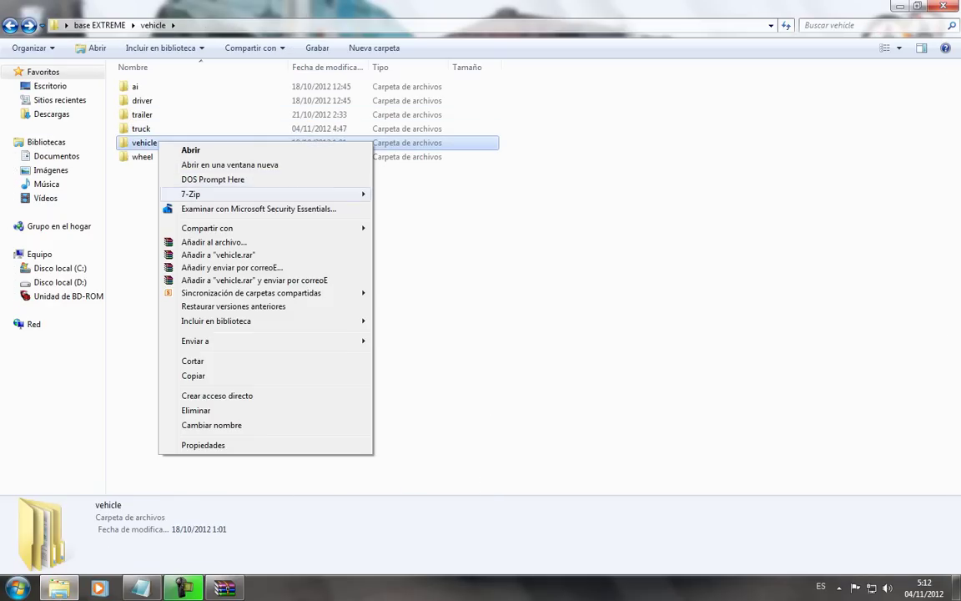
pyautogui.click(208, 242)
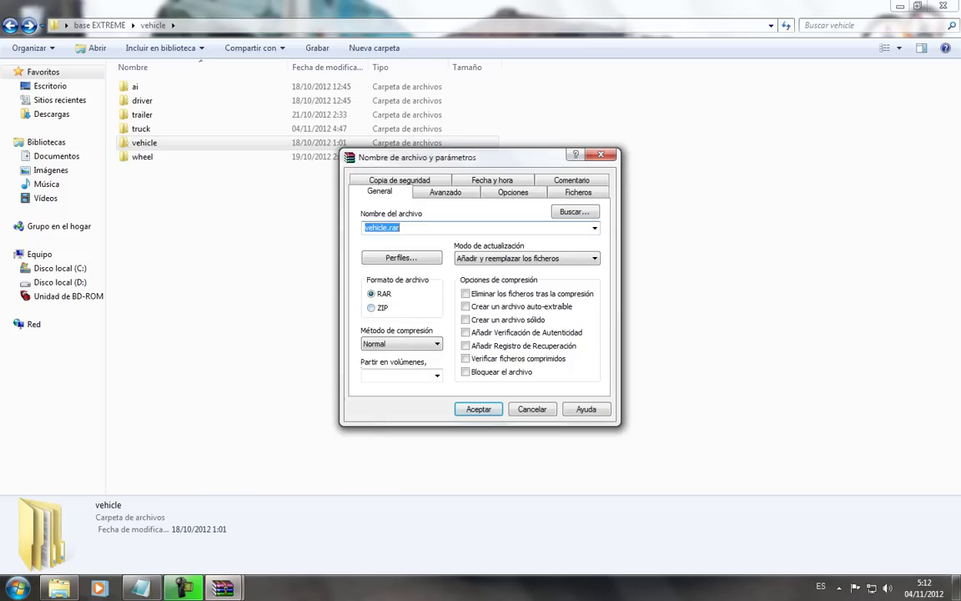
pyautogui.click(372, 307)
pyautogui.click(401, 344)
pyautogui.click(392, 355)
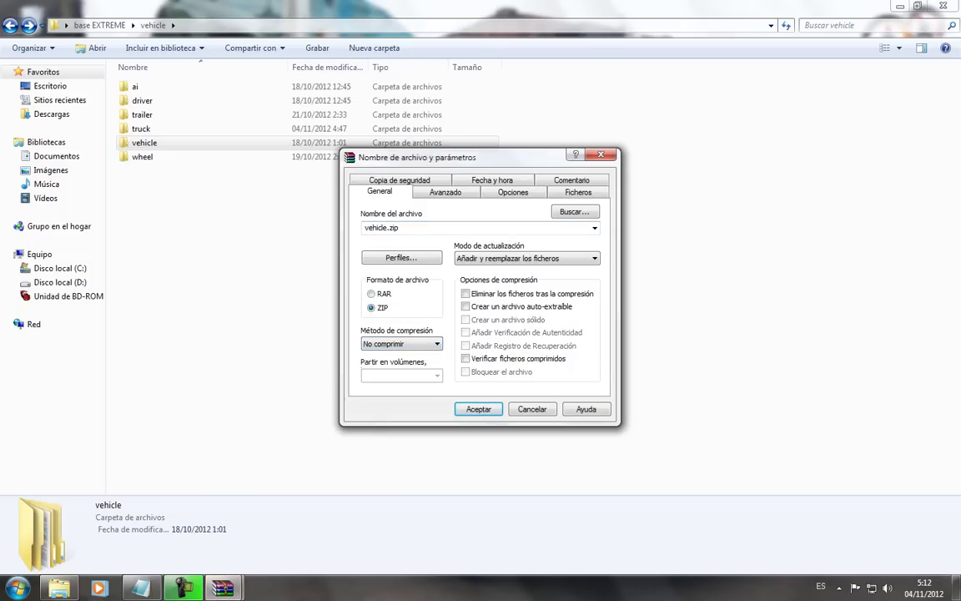
pyautogui.write('EAGLE.scs')
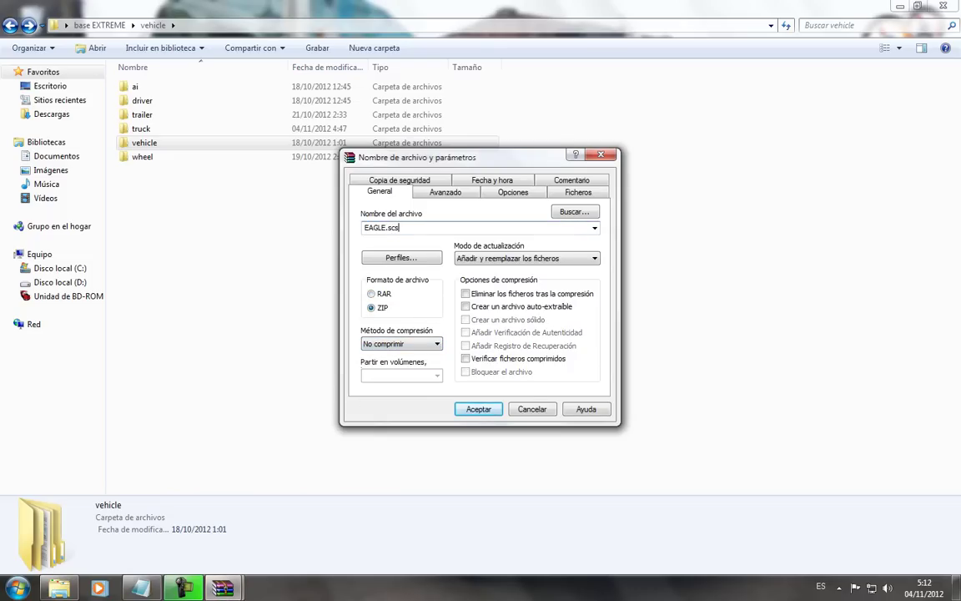
pyautogui.press('Return')
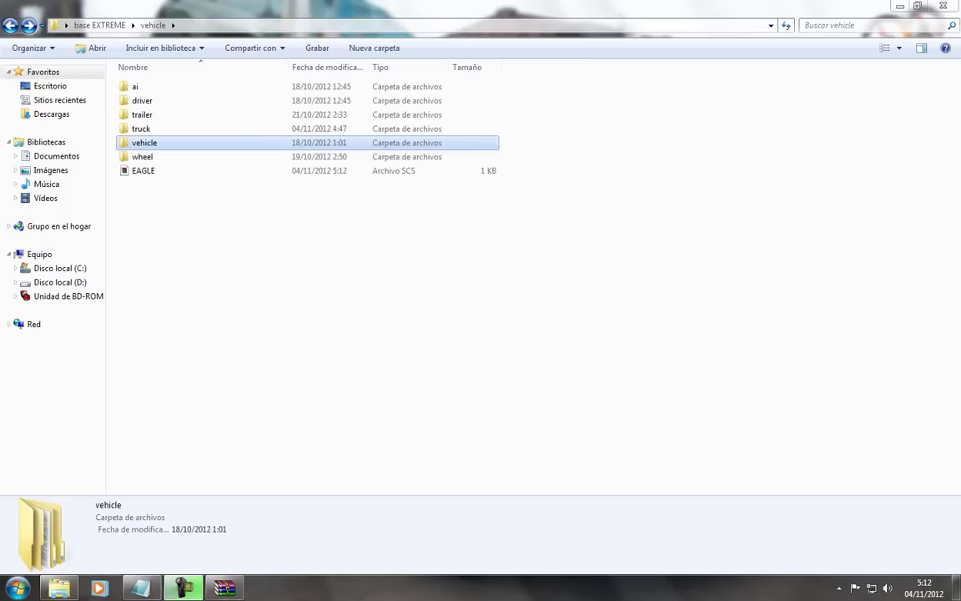
# Open EAGLE.scs, enter its vehicle/truck folder, and place its window beside the Explorer file list.
pyautogui.doubleClick(144, 171)
pyautogui.click(115, 198)
pyautogui.doubleClick(115, 199)
pyautogui.doubleClick(112, 199)
pyautogui.moveTo(250, 92); pyautogui.dragTo(342, 141)
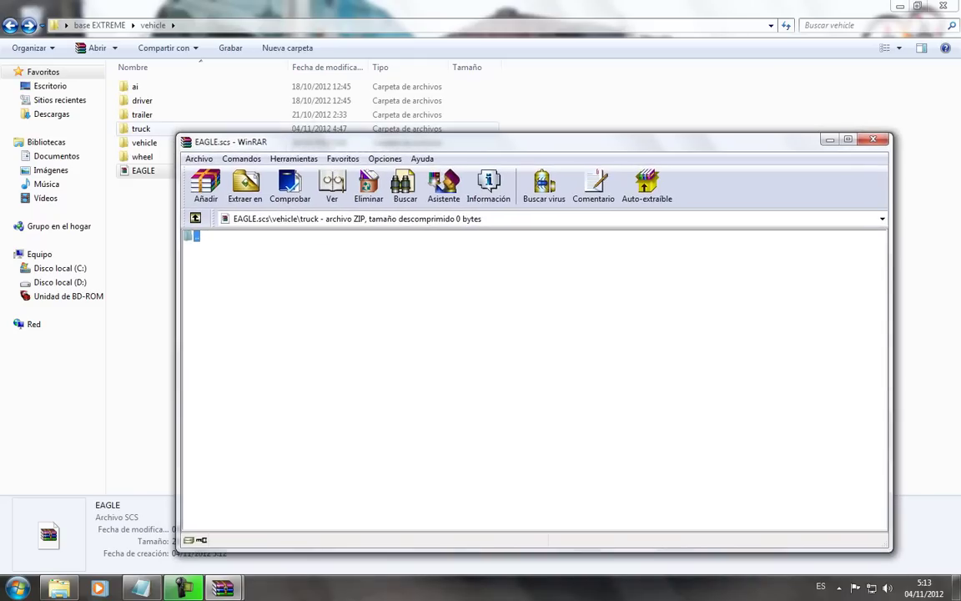
# Add the eagle folder from base EXTREME/vehicle/truck to vehicle/truck in EAGLE.scs, using the "No comprimir" method.
pyautogui.doubleClick(141, 129)
pyautogui.click(141, 115)
pyautogui.moveTo(142, 114); pyautogui.dragTo(375, 367)
pyautogui.click(457, 399)
pyautogui.click(435, 411)
pyautogui.click(455, 399)
pyautogui.click(435, 411)
pyautogui.press('Return')
# Add the definition folder to vehicle/truck in EAGLE.scs, using the "No comprimir" method.
pyautogui.moveTo(148, 83); pyautogui.dragTo(350, 333)
pyautogui.click(455, 399)
pyautogui.click(436, 411)
pyautogui.click(532, 465)
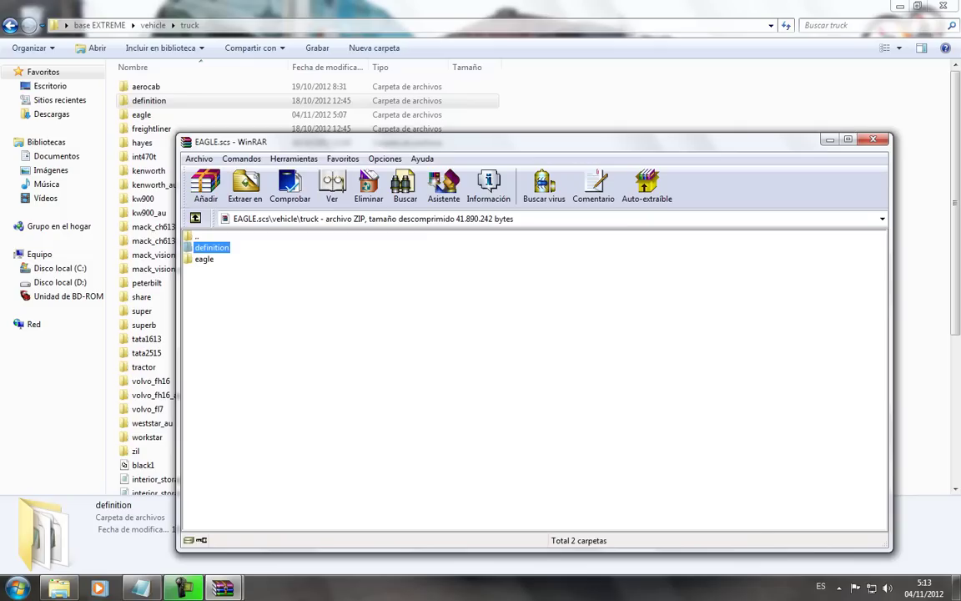
# Delete all the .sii files inside the definition folder of EAGLE.scs.
pyautogui.doubleClick(211, 248)
pyautogui.click(219, 248)
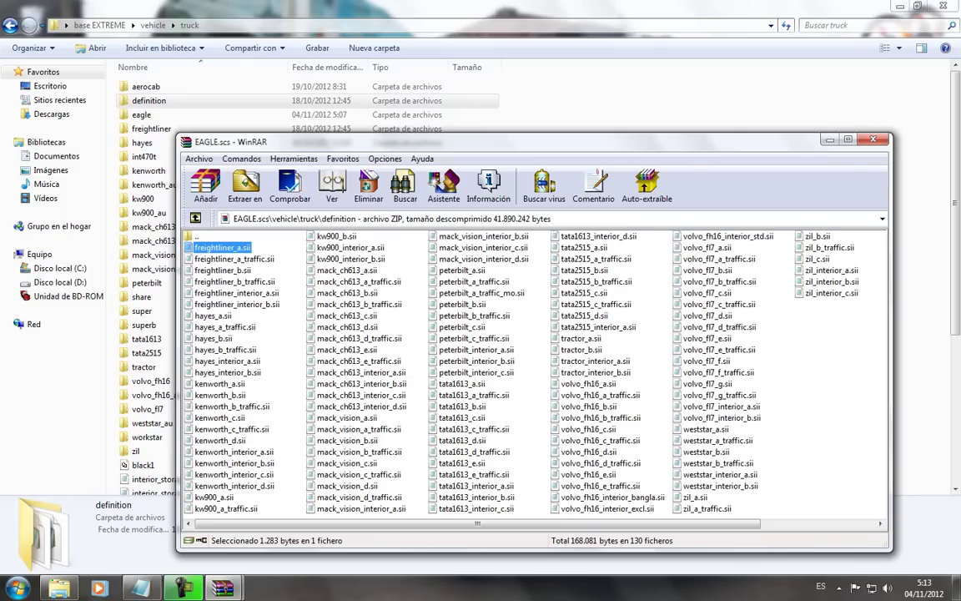
pyautogui.hotkey('shift', 'End')
pyautogui.press('Delete')
pyautogui.press('Return')
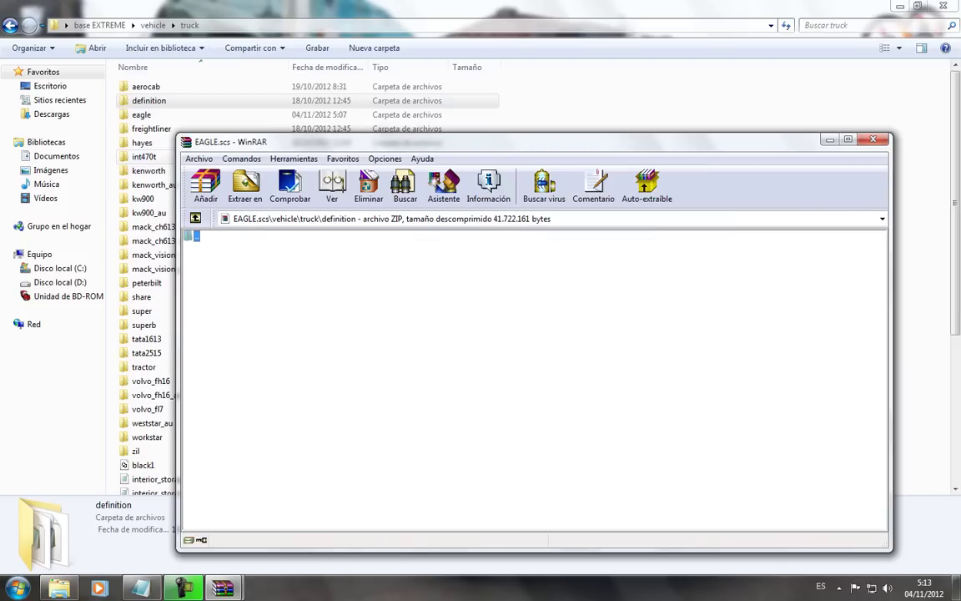
# Copy peterbilt_c.sii from base.scs into the definition folder of EAGLE.scs, using the "No comprimir" method.
pyautogui.moveTo(222, 588)
pyautogui.moveTo(296, 511)
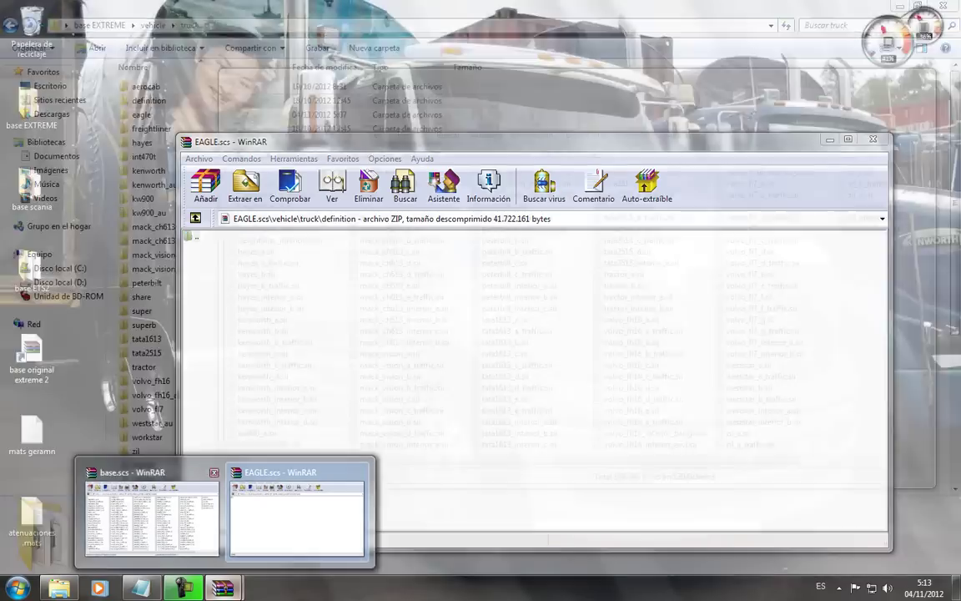
pyautogui.click(152, 513)
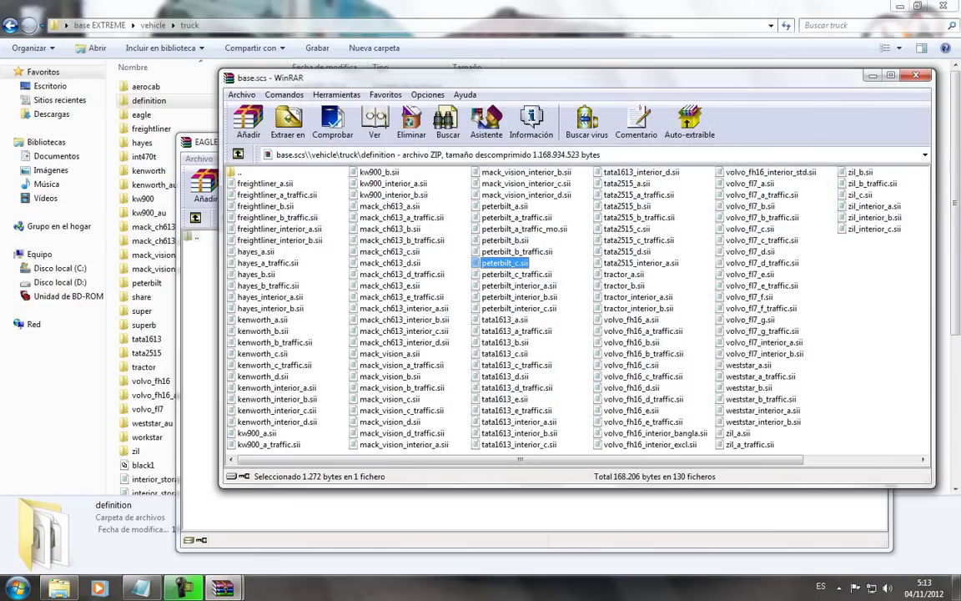
pyautogui.moveTo(505, 262); pyautogui.dragTo(500, 510)
pyautogui.click(456, 400)
pyautogui.click(438, 410)
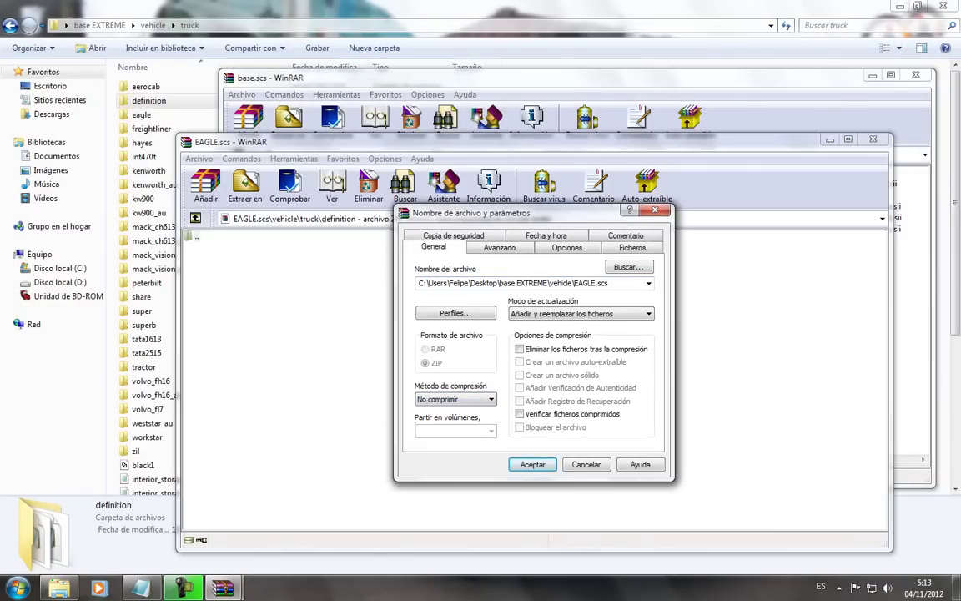
pyautogui.click(532, 465)
# Return to the EAGLE.scs archive and open its peterbilt_c.sii file for editing.
pyautogui.moveTo(222, 588)
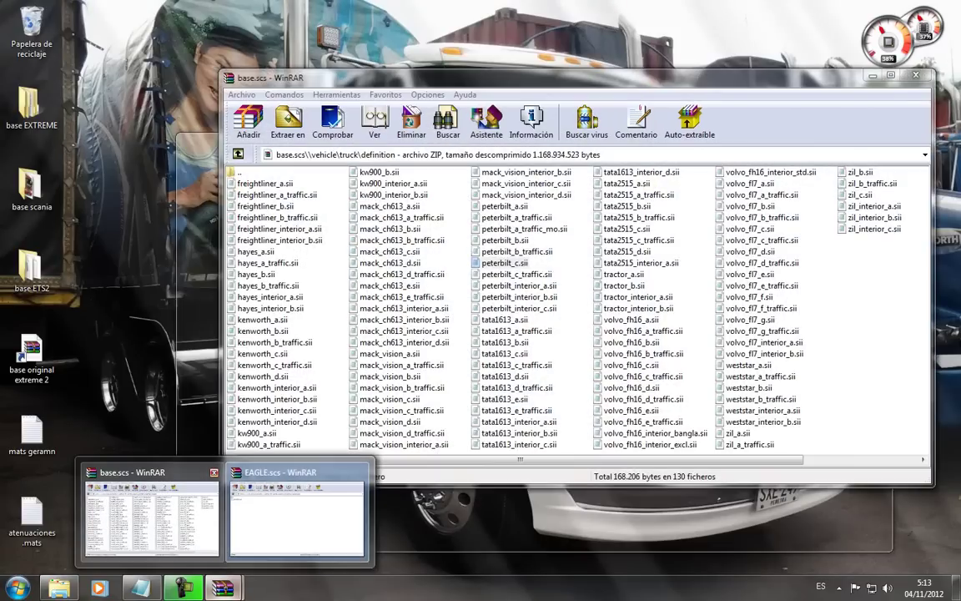
pyautogui.click(297, 510)
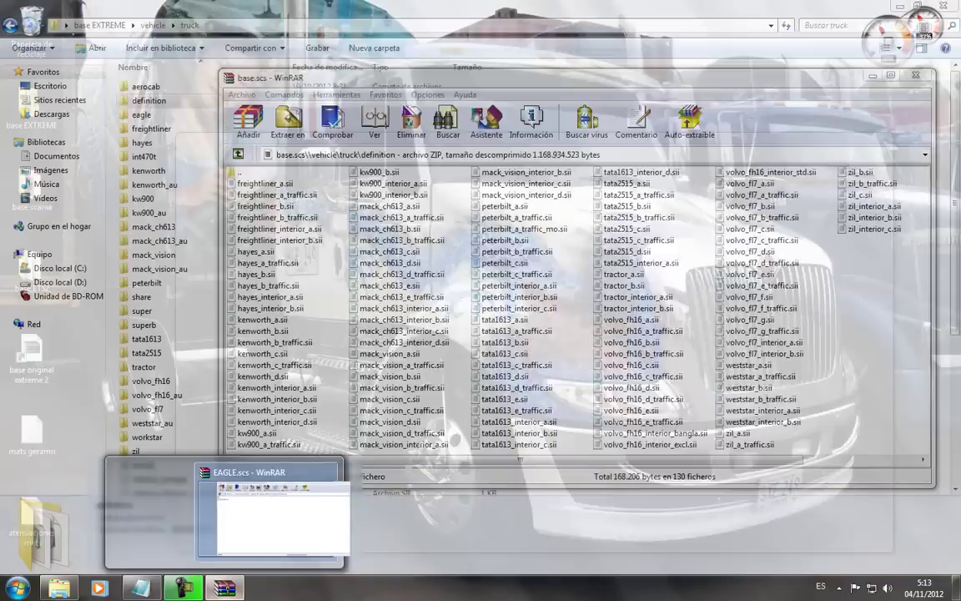
pyautogui.doubleClick(218, 248)
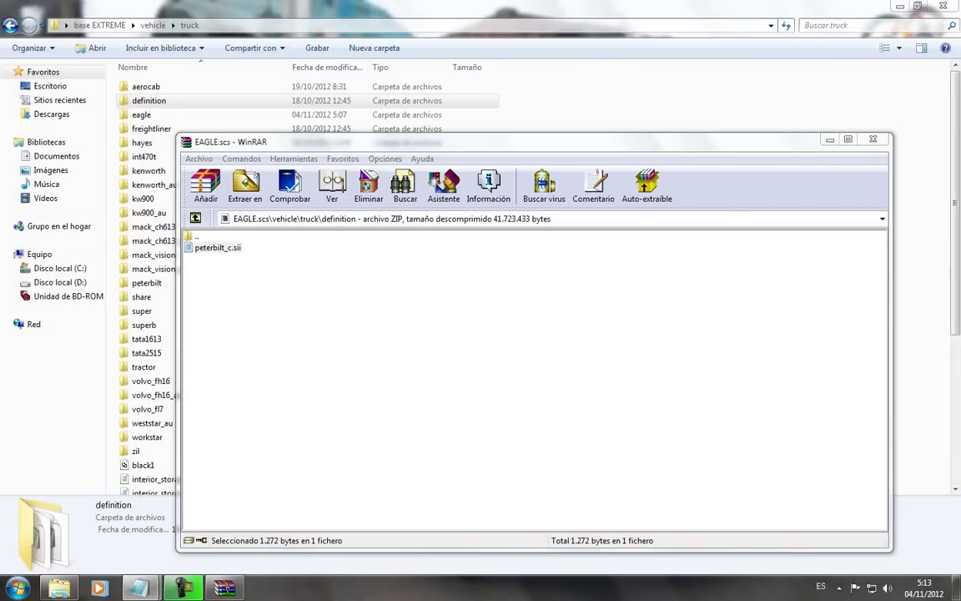
# Replace the untitled note with "como miramos, sale desordenada, ahora abriremos WORD ! para reorganizar la estructura de el contenido".
pyautogui.click(140, 588)
pyautogui.click(86, 517)
pyautogui.hotkey('ctrl', 'e')
pyautogui.write('como miramos')
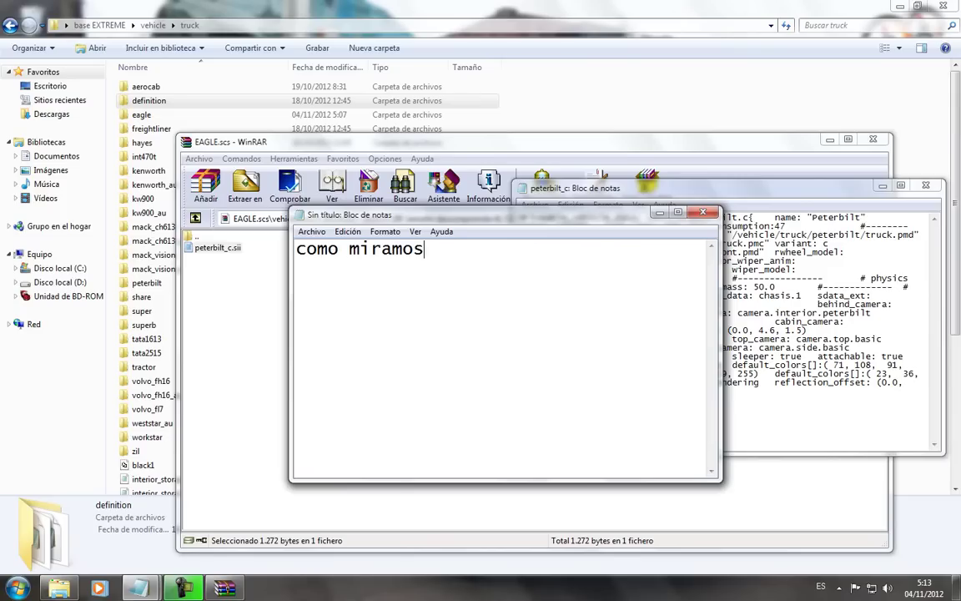
pyautogui.write(', sale desordenada, ahora abriremos WORD ! para')
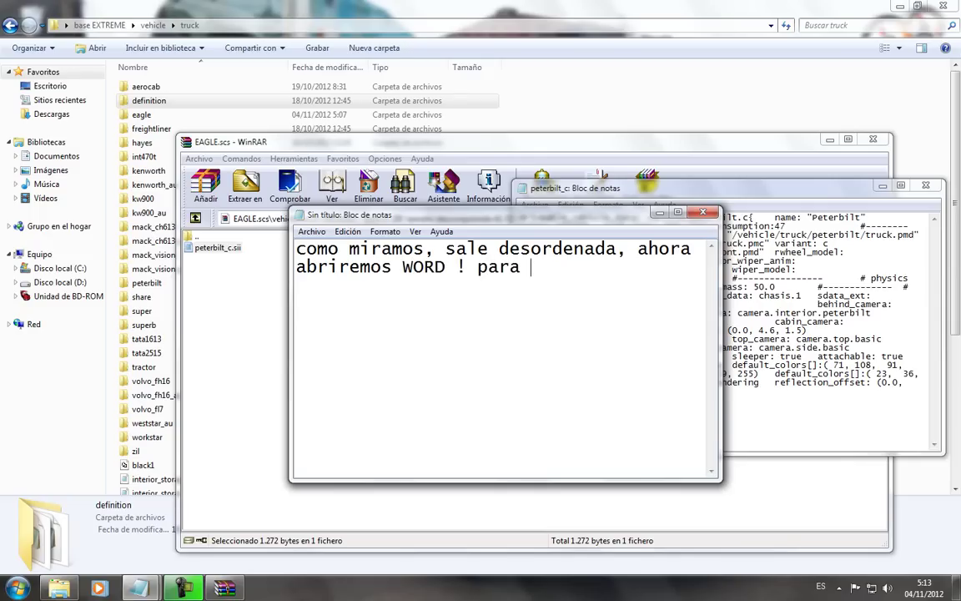
pyautogui.write(' reorganizar')
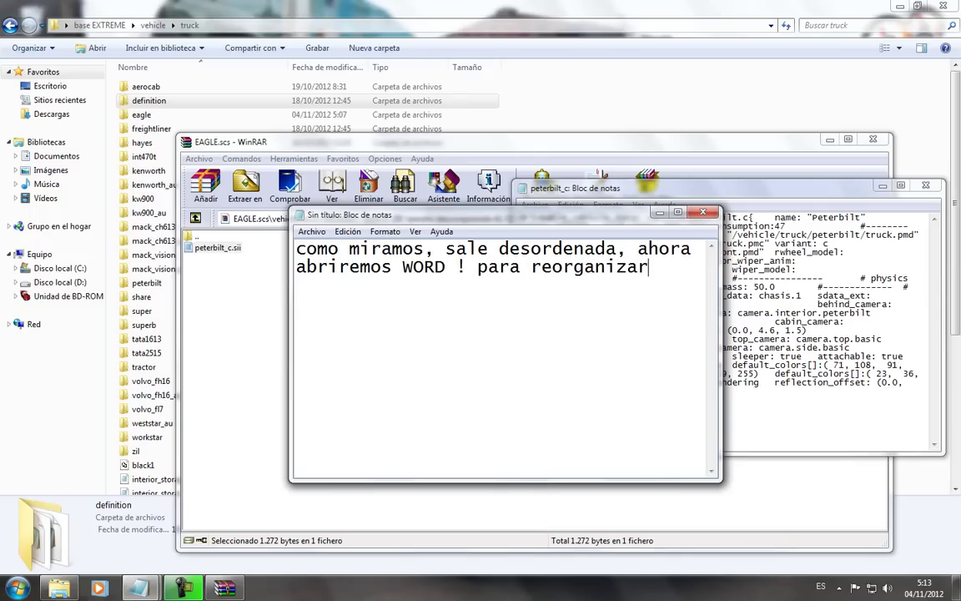
pyautogui.write(' la estru')
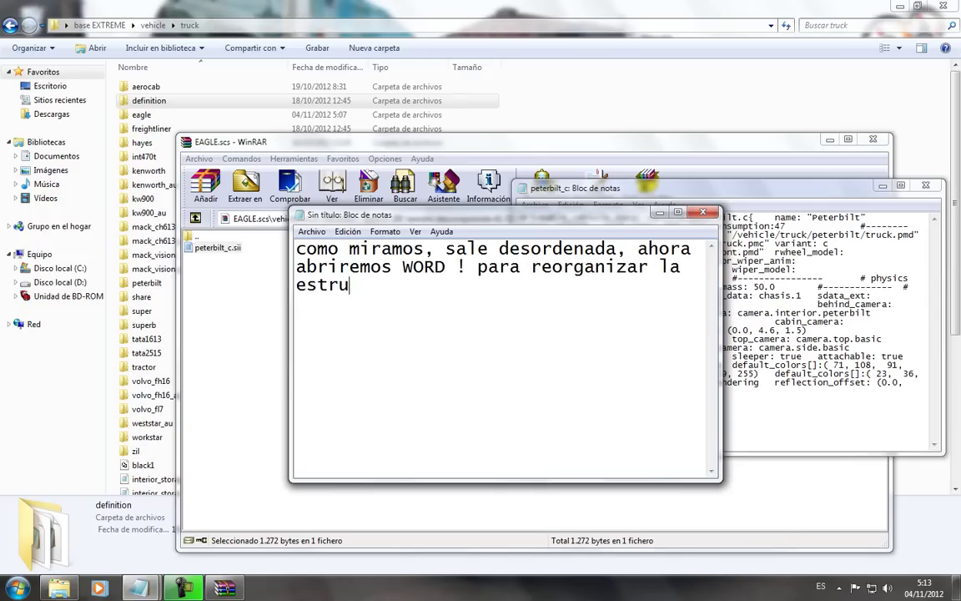
pyautogui.write('ctura de ')
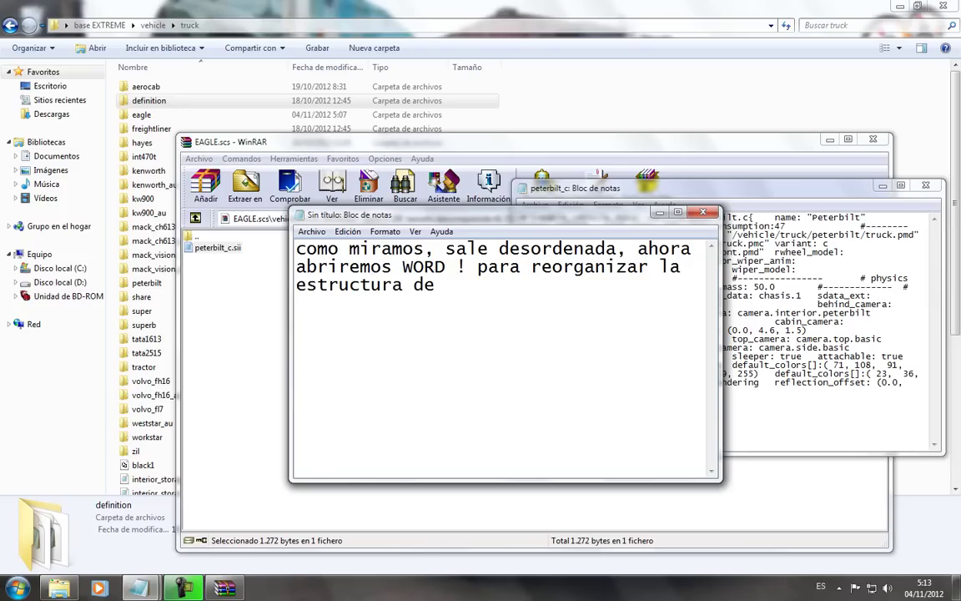
pyautogui.write('el contenido')
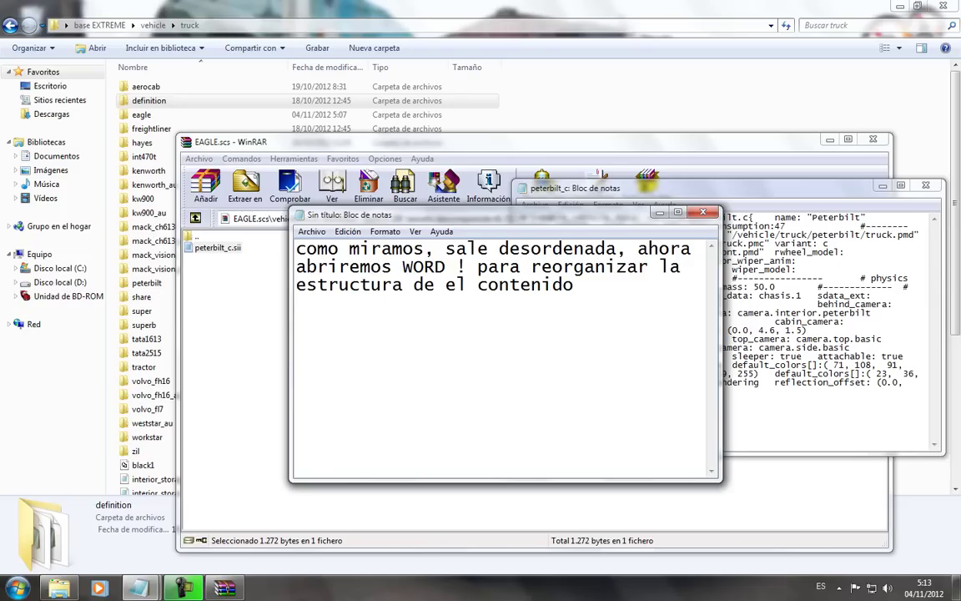
# Copy the full text of peterbilt_c and paste it into a new Microsoft Word document.
pyautogui.hotkey('alt', 'Tab')
pyautogui.hotkey('ctrl', 'a')
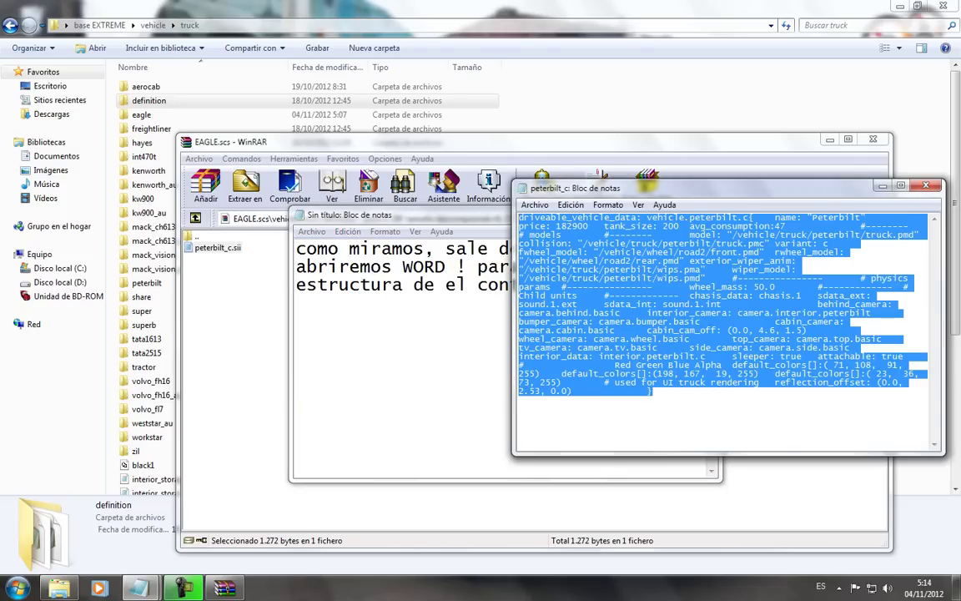
pyautogui.press('super')
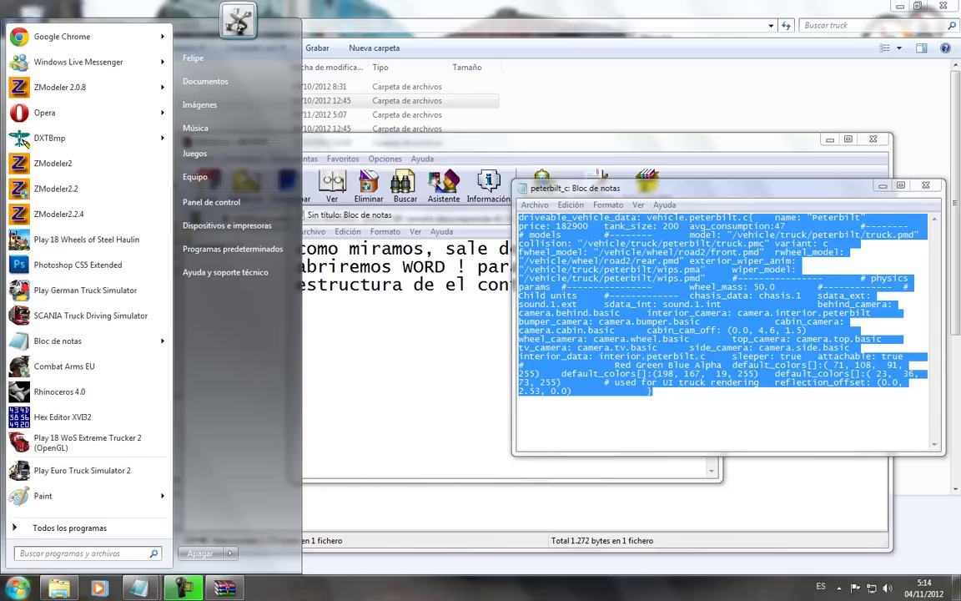
pyautogui.write('word')
pyautogui.press('Return')
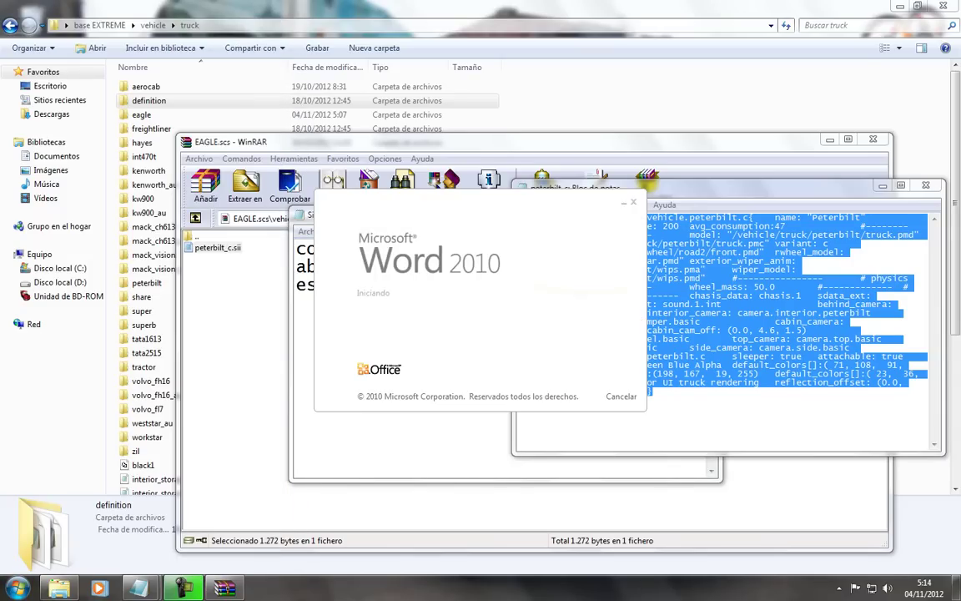
pyautogui.hotkey('ctrl', 'v')
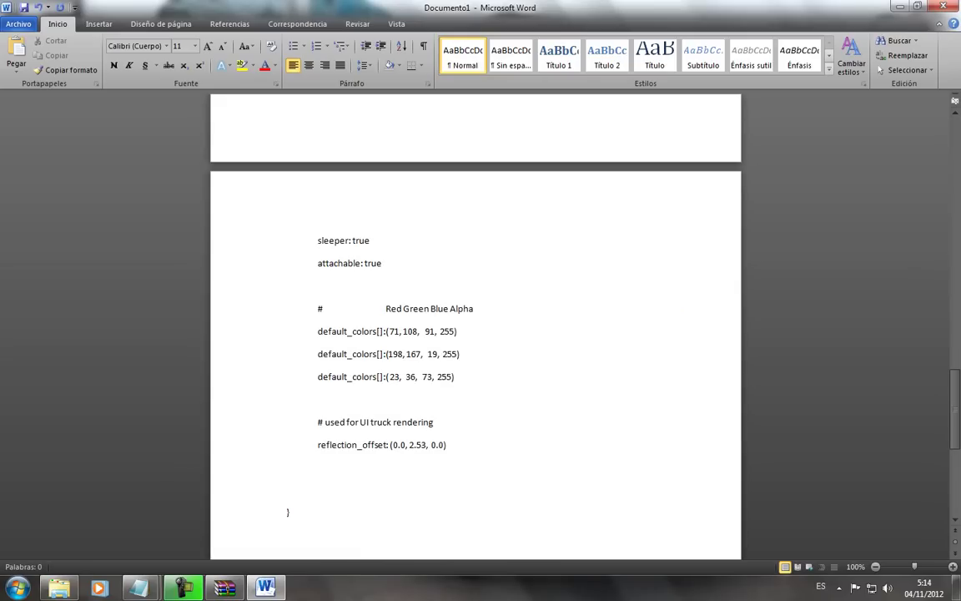
# Copy the restructured text from Word over the contents of peterbilt_c in Notepad and maximize the file's window.
pyautogui.hotkey('ctrl', 'e')
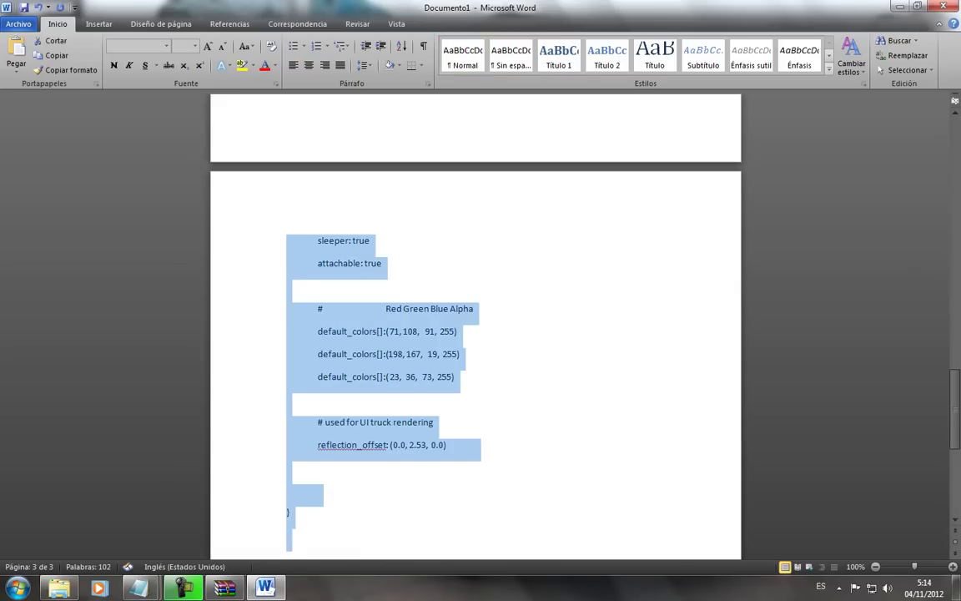
pyautogui.click(140, 587)
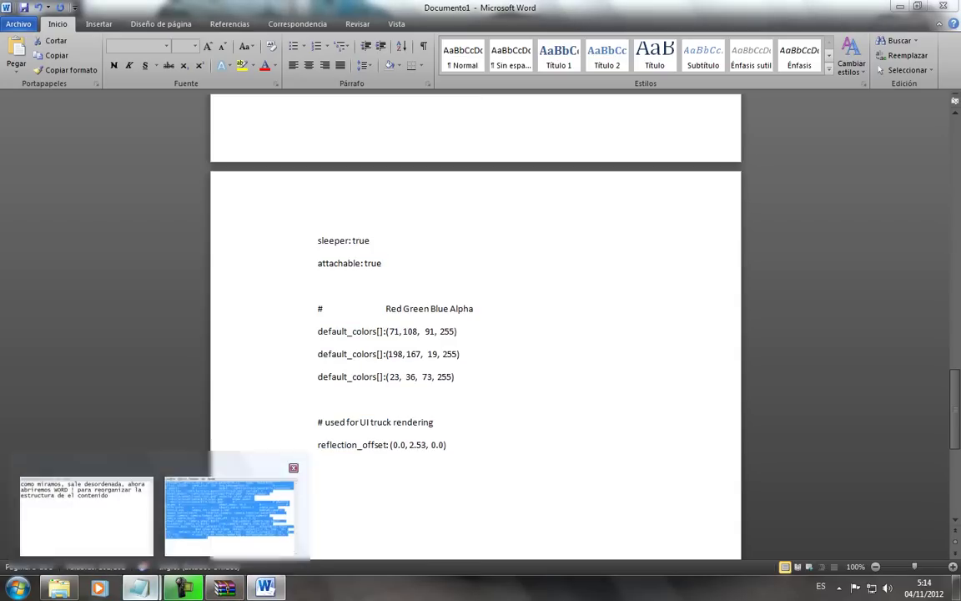
pyautogui.click(231, 509)
pyautogui.press('Right')
pyautogui.click(901, 186)
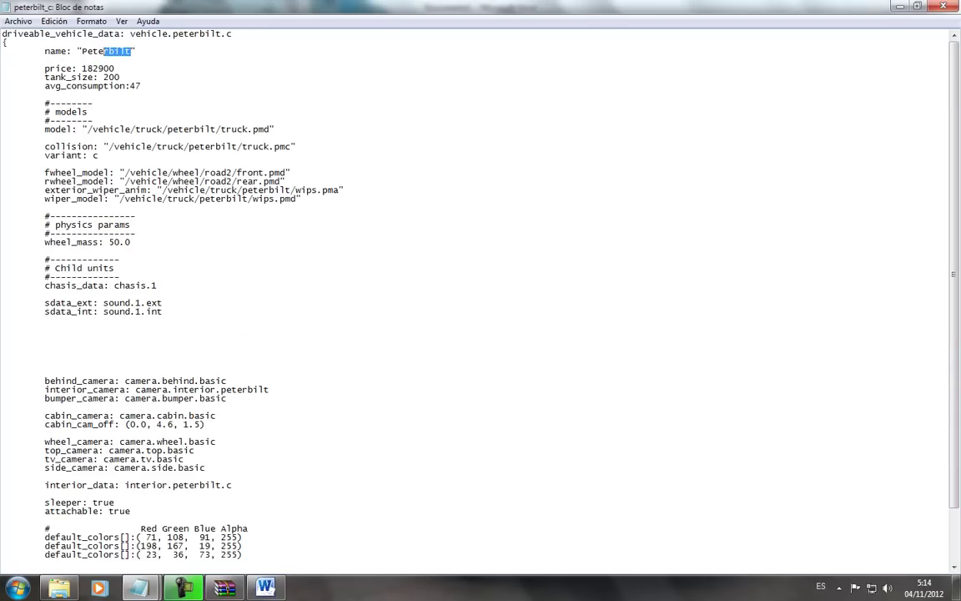
# Set the name to "EAGLE", change the model and collision paths to eagle/eagle.pmd and eagle/eagle.pmc, and delete the exterior_wiper_anim and wiper_model lines.
pyautogui.write('EAGLE')
pyautogui.moveTo(214, 130); pyautogui.dragTo(167, 129)
pyautogui.write('eagle')
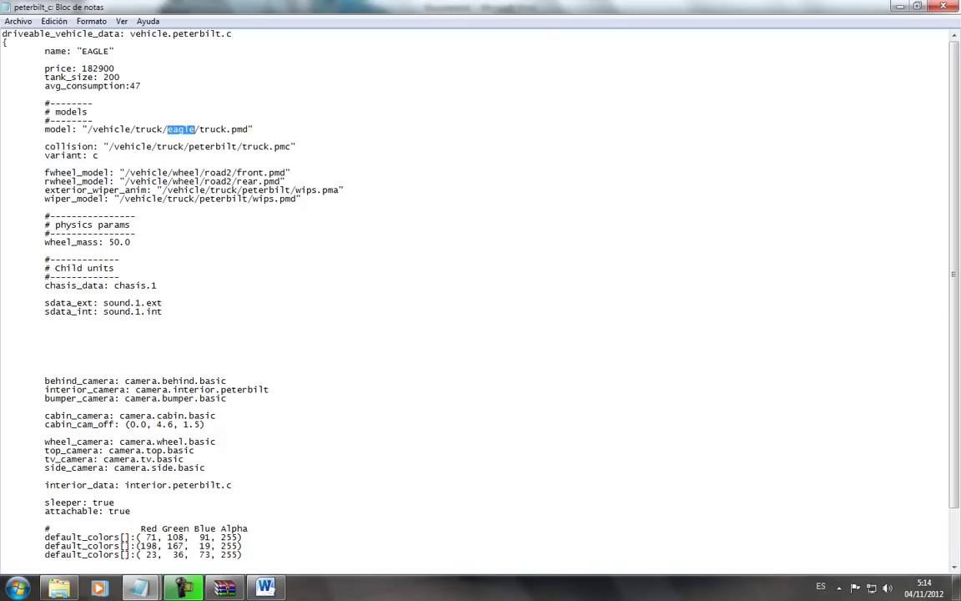
pyautogui.moveTo(200, 129); pyautogui.dragTo(248, 147)
pyautogui.write('eagle/eagle')
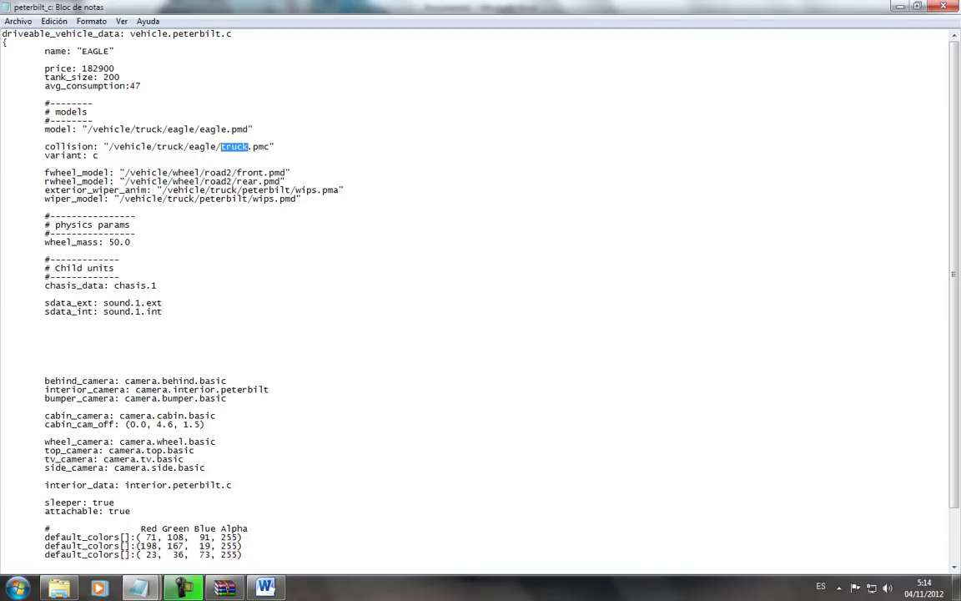
pyautogui.moveTo(302, 200); pyautogui.dragTo(286, 181)
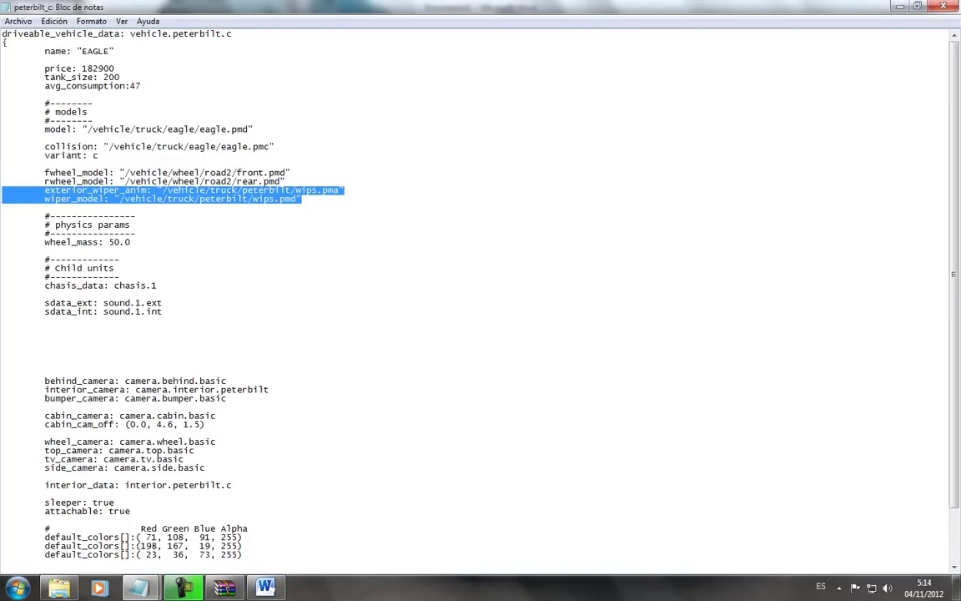
pyautogui.press('Delete')
# Open the mod folder of 18 WoS Extreme Trucker 2 in the Documents library.
pyautogui.click(140, 587)
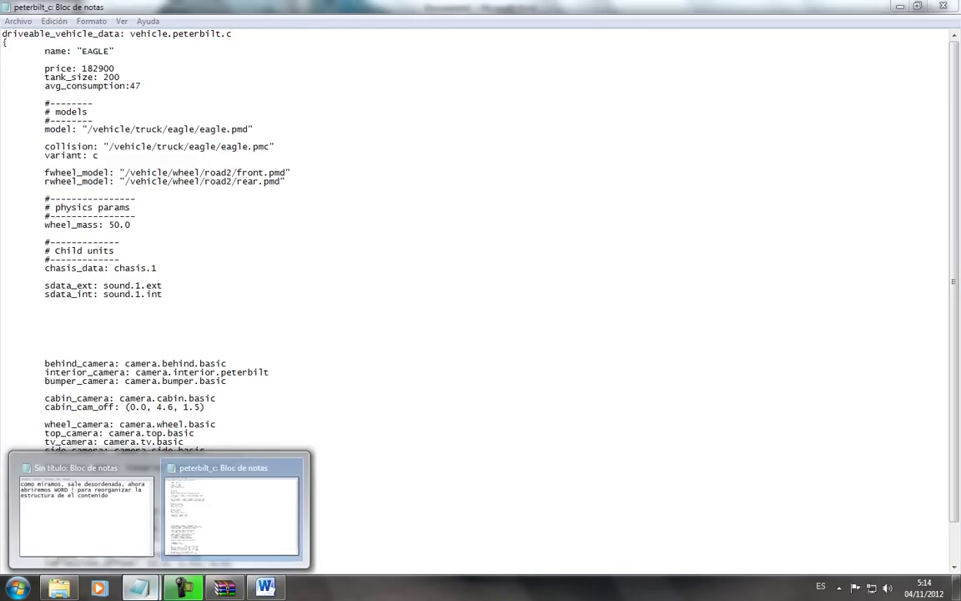
pyautogui.click(224, 587)
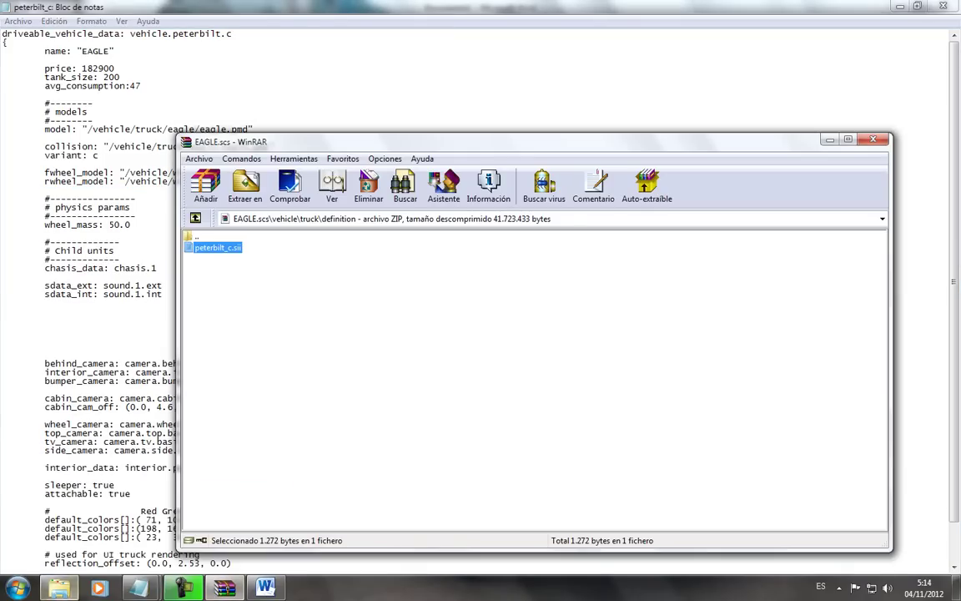
pyautogui.click(60, 587)
pyautogui.click(57, 156)
pyautogui.doubleClick(140, 125)
pyautogui.click(141, 124)
pyautogui.doubleClick(140, 121)
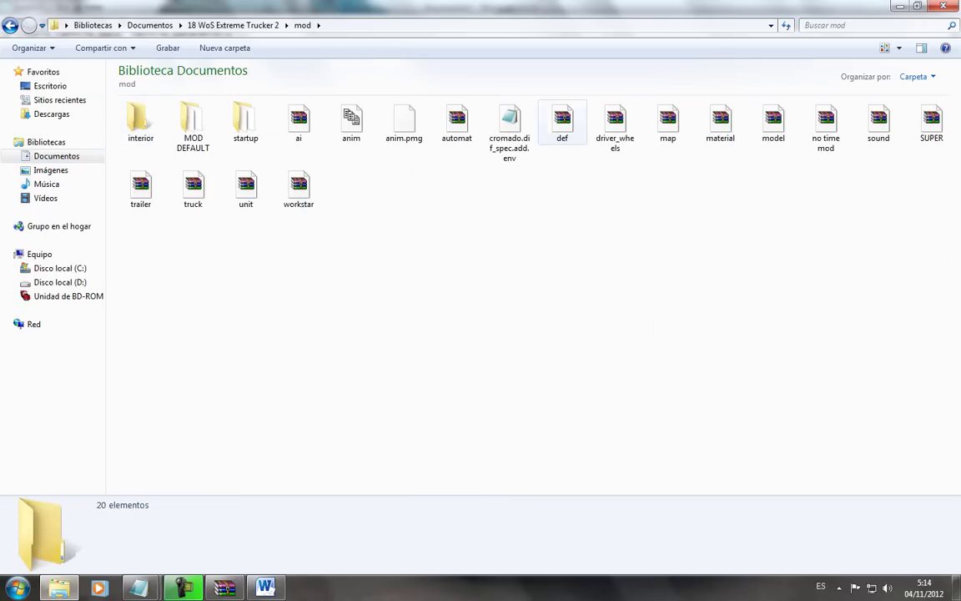
# Examine tractor_a.sii in the vehicle/truck/definition folder of SUPER.scs, and close the file and archive.
pyautogui.doubleClick(931, 121)
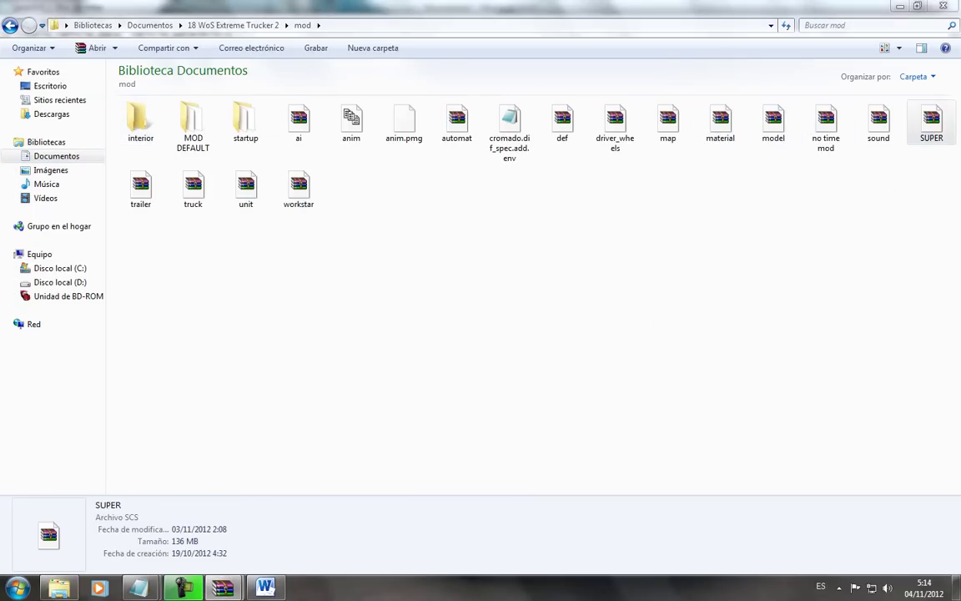
pyautogui.doubleClick(250, 183)
pyautogui.doubleClick(250, 184)
pyautogui.doubleClick(250, 184)
pyautogui.press('Down')
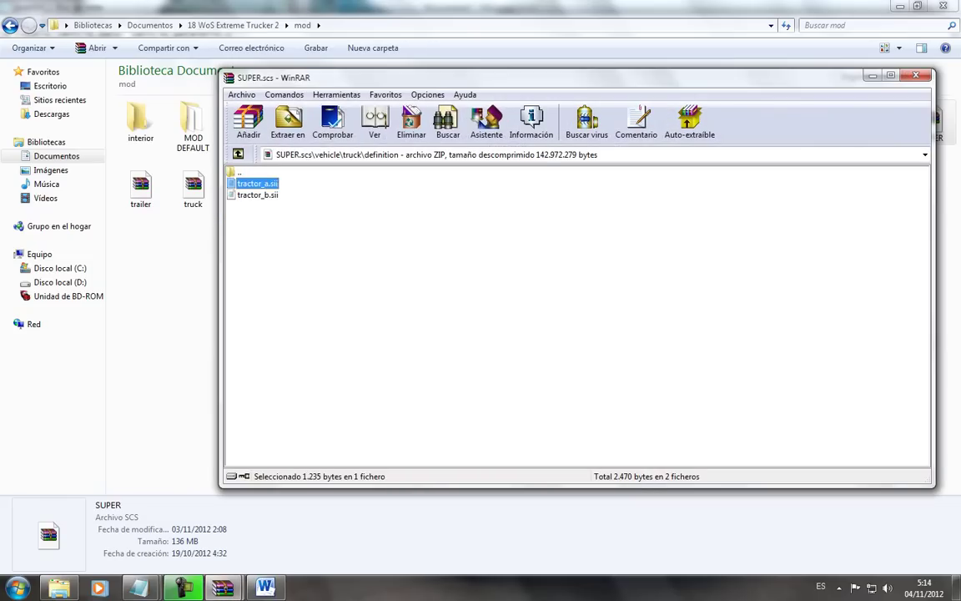
pyautogui.press('Return')
pyautogui.moveTo(803, 366); pyautogui.dragTo(519, 356)
pyautogui.hotkey('alt', 'F4')
pyautogui.hotkey('alt', 'F4')
pyautogui.hotkey('alt', 'Tab')
# Return to peterbilt_c in Notepad, check its wheel model lines, and save and close the file.
pyautogui.click(140, 588)
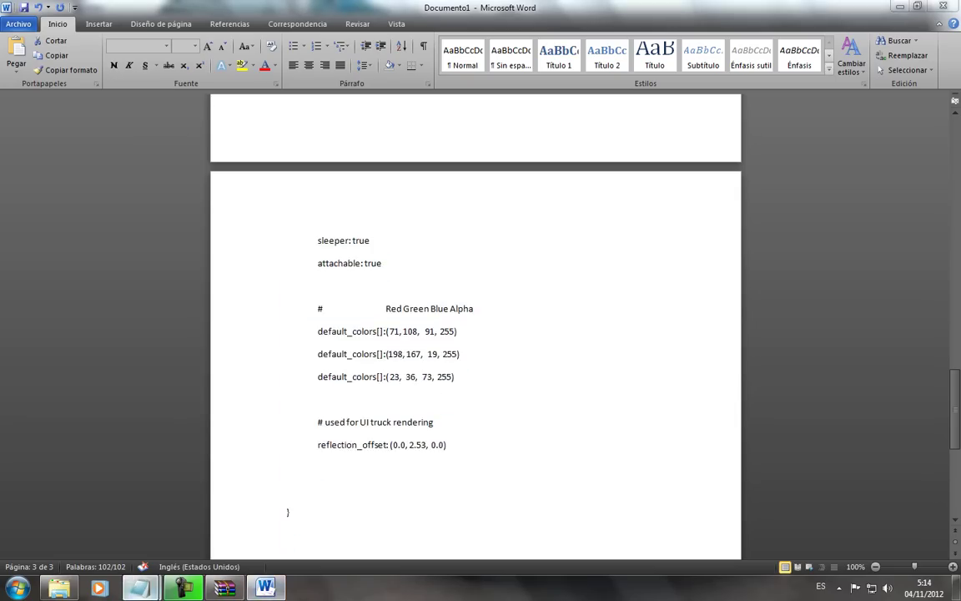
pyautogui.click(236, 513)
pyautogui.moveTo(286, 182); pyautogui.dragTo(17, 173)
pyautogui.click(288, 181)
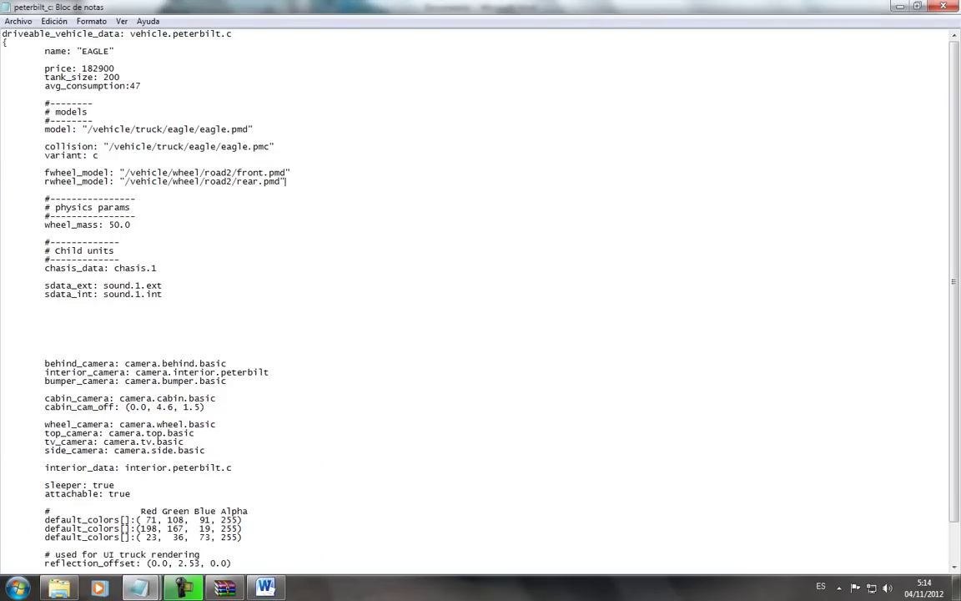
pyautogui.click(18, 21)
pyautogui.click(33, 65)
pyautogui.click(943, 7)
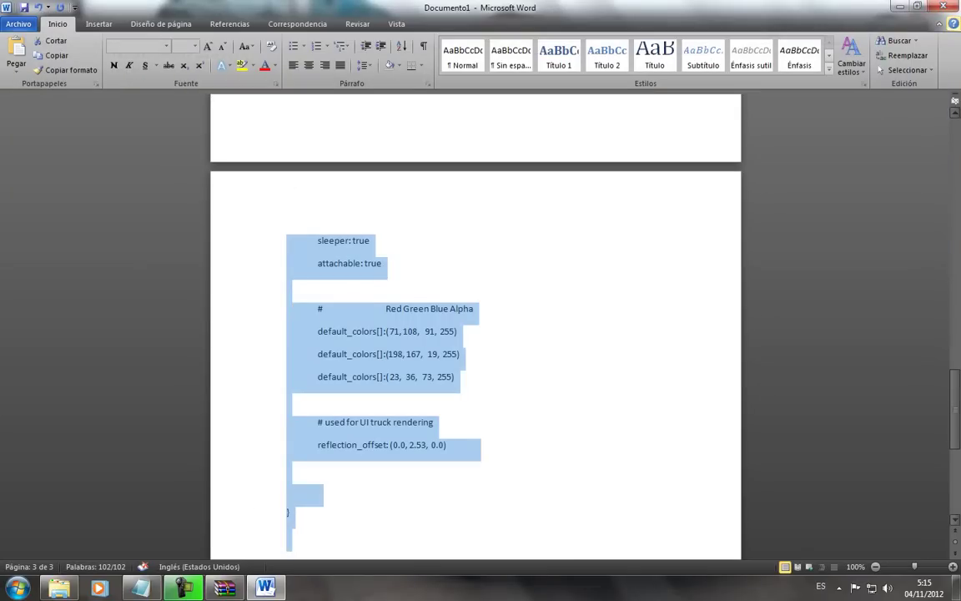
# Close the Word document without saving and accept updating peterbilt_c.sii in EAGLE.scs.
pyautogui.hotkey('alt', 'F4')
pyautogui.press('n')
pyautogui.press('Return')
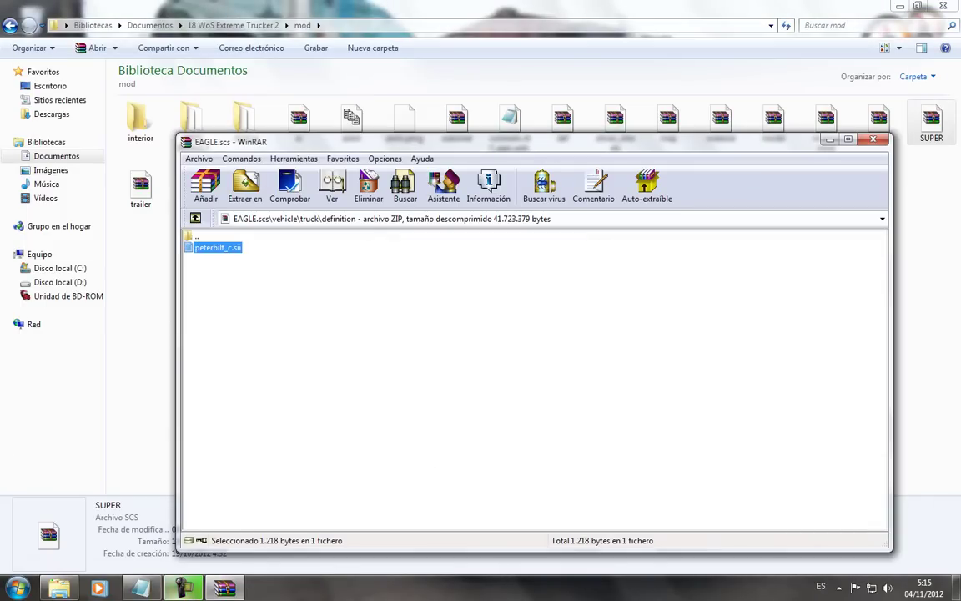
# Replace the untitled note with "ahora miraremos en el game" and launch 18 WoS Extreme Trucker 2 (OpenGL).
pyautogui.click(142, 587)
pyautogui.moveTo(297, 249); pyautogui.dragTo(574, 284)
pyautogui.write('ahora miraremos en el game')
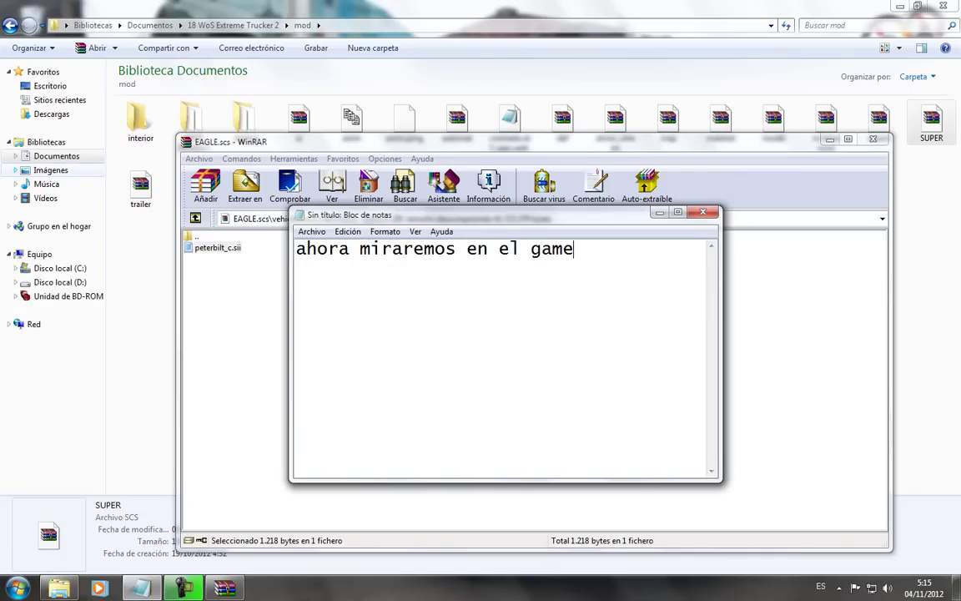
pyautogui.click(18, 587)
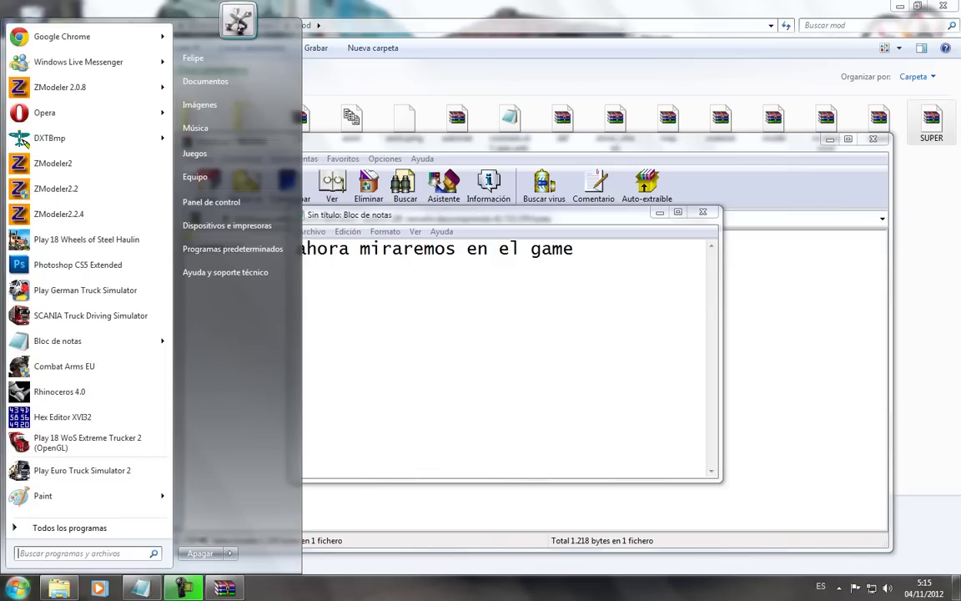
pyautogui.click(84, 443)
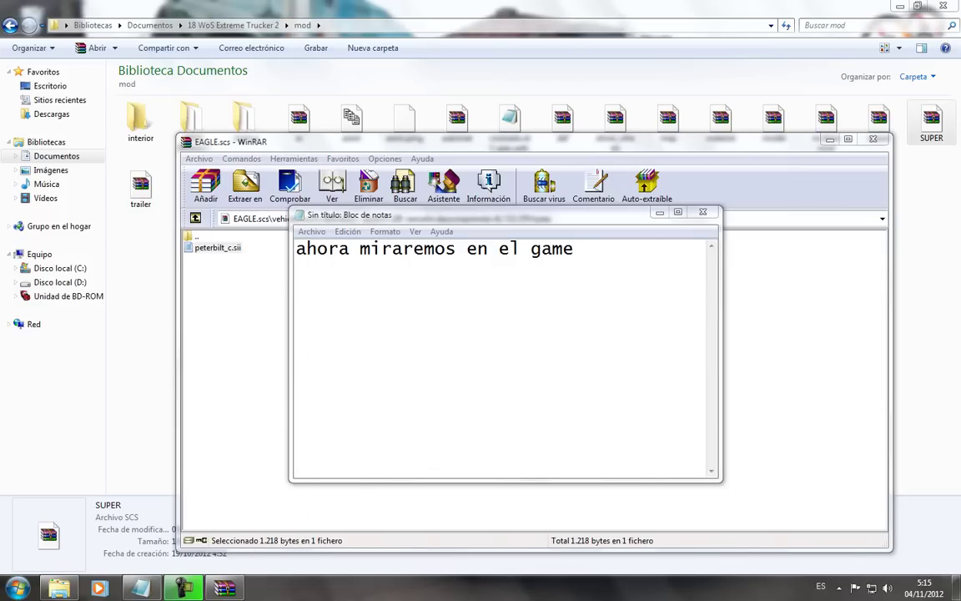